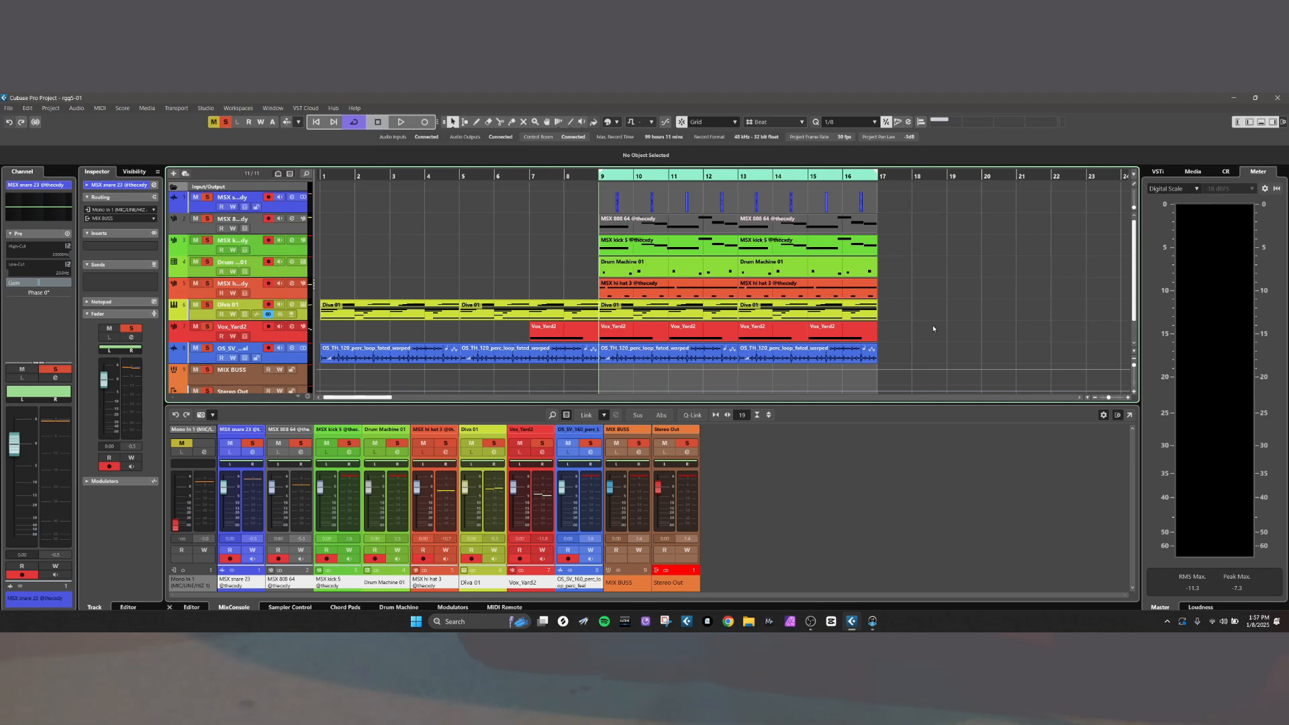
Play the looped section starting at bar 9 and stop playback.
key("space")
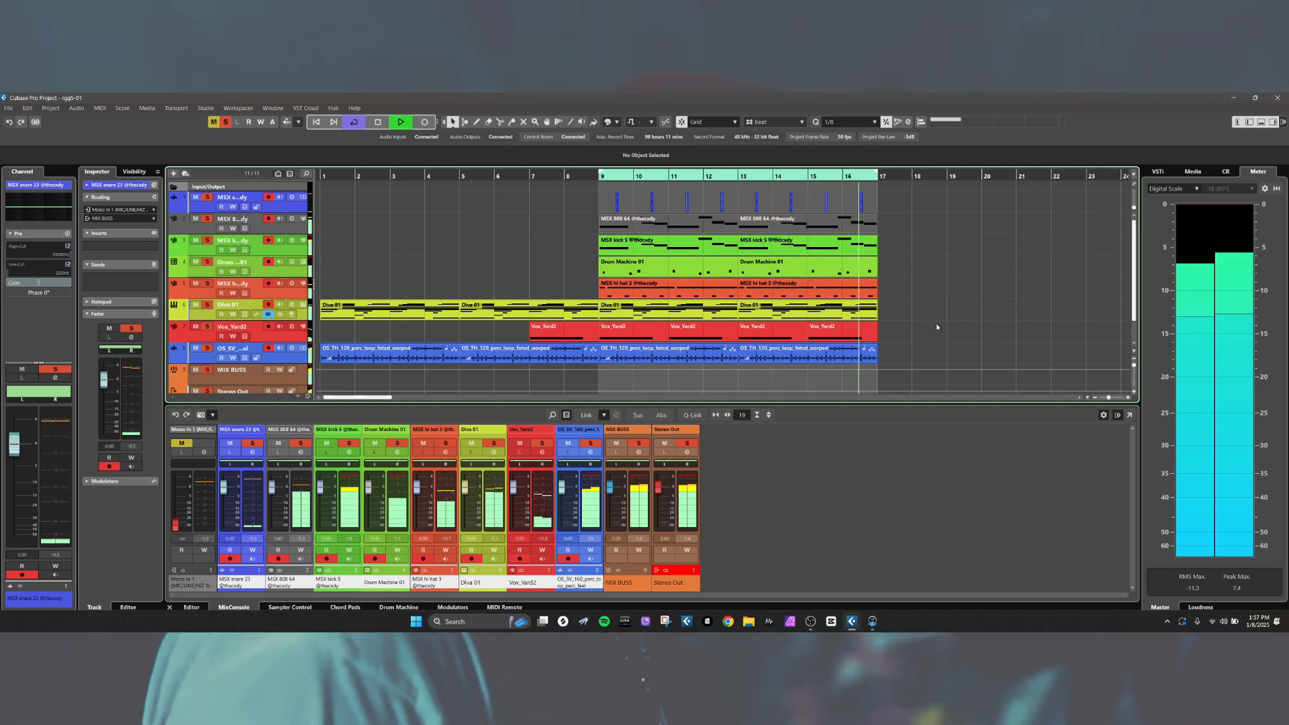
key("space")
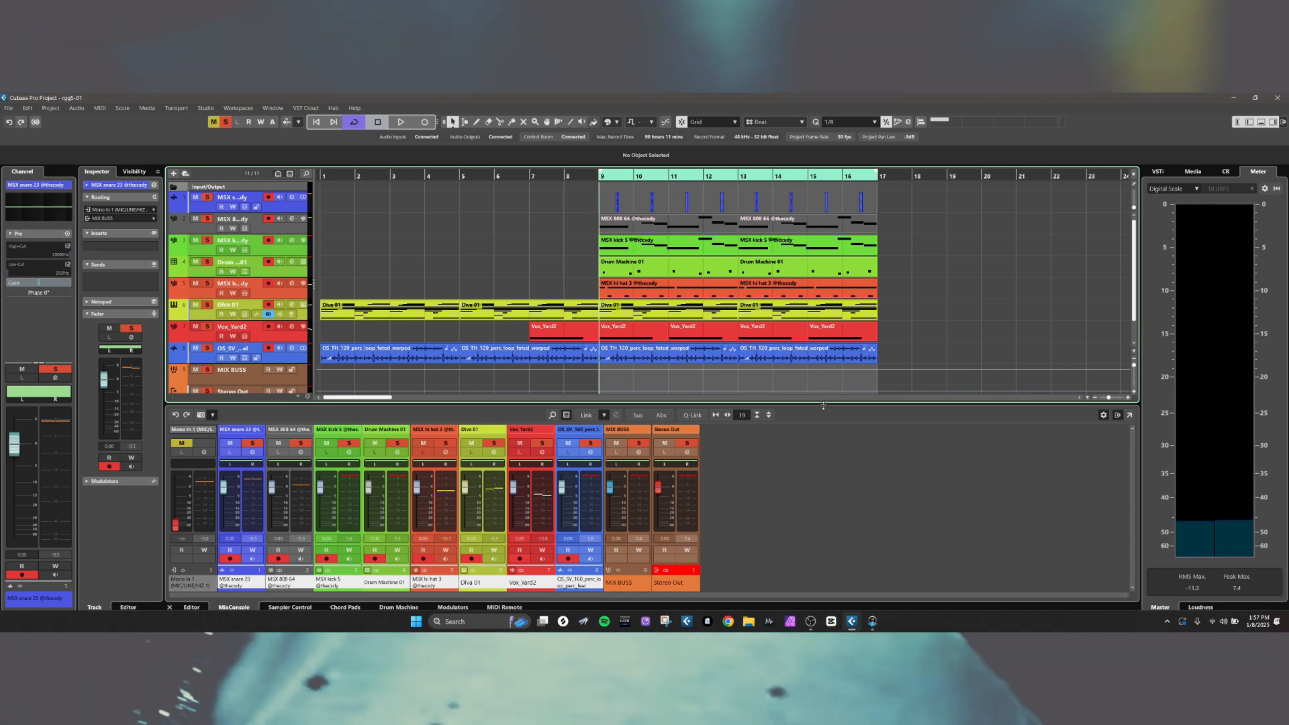
Enlarge the mixer to show the insert racks and remove the plug-in from the MIX BUSS channel's third insert slot.
left_click_drag(823, 405, 837, 285)
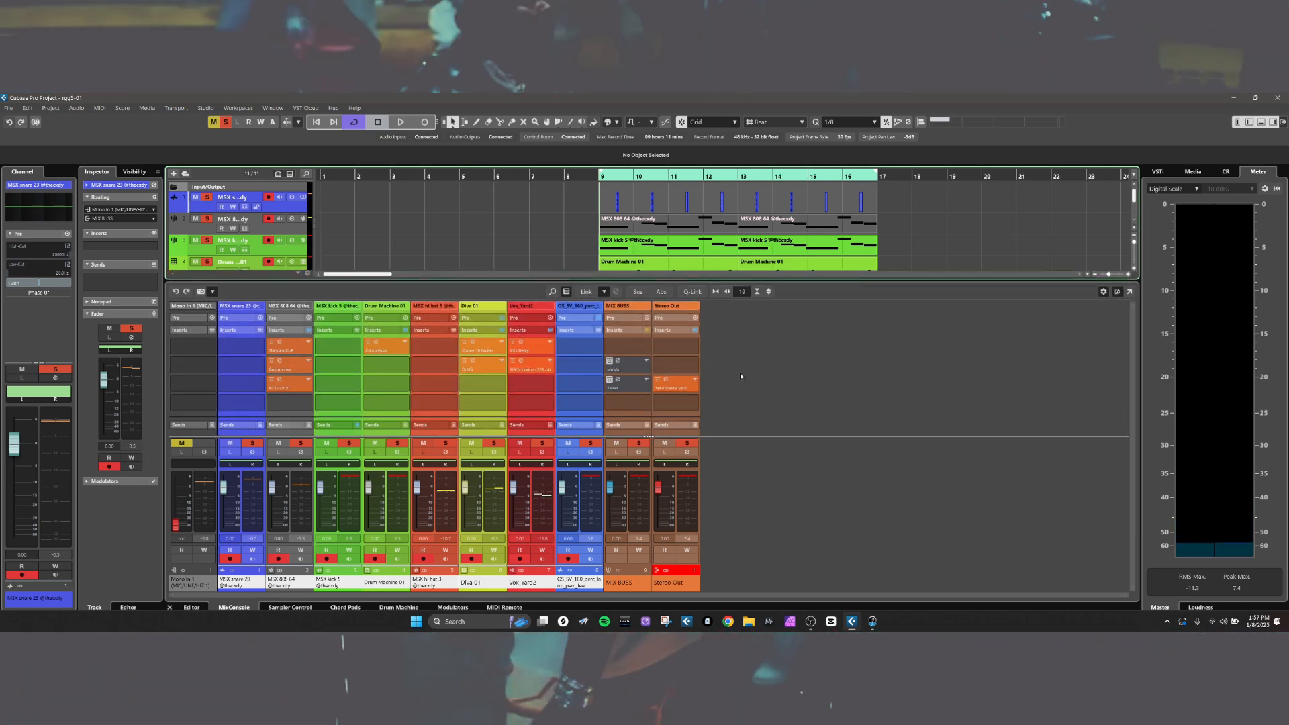
left_click(655, 382)
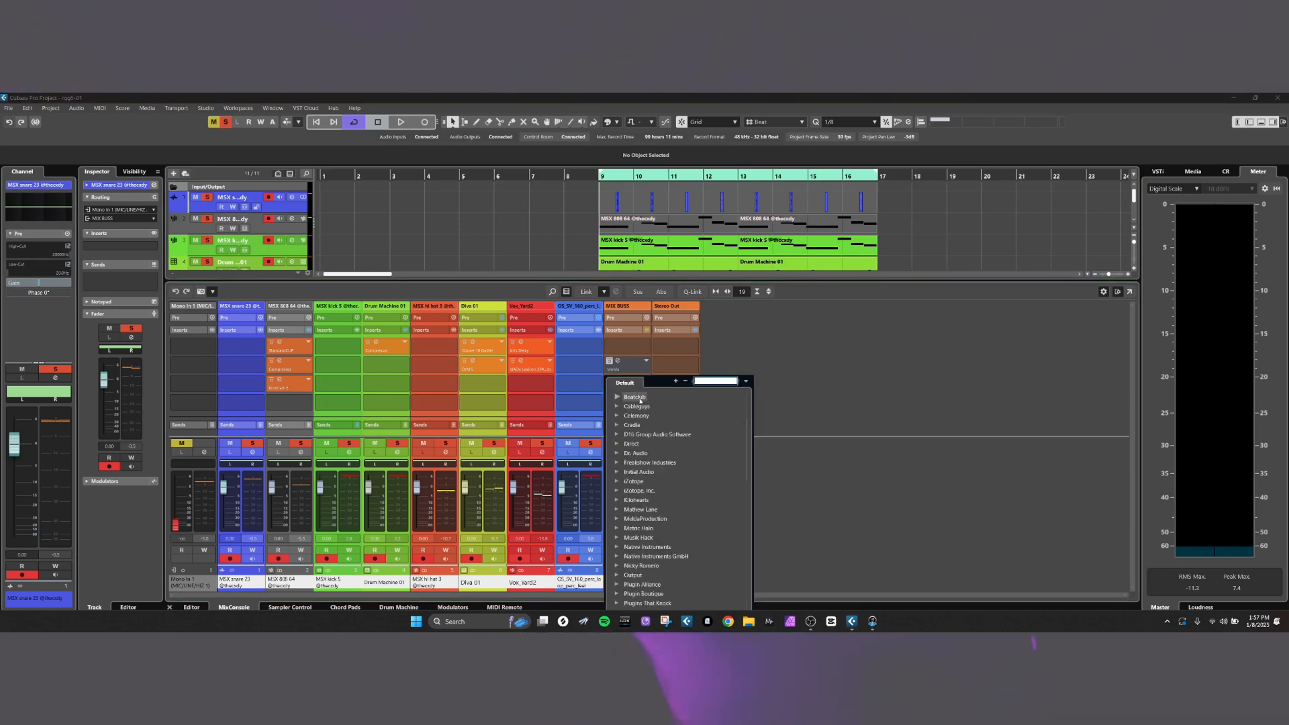
left_click(641, 401)
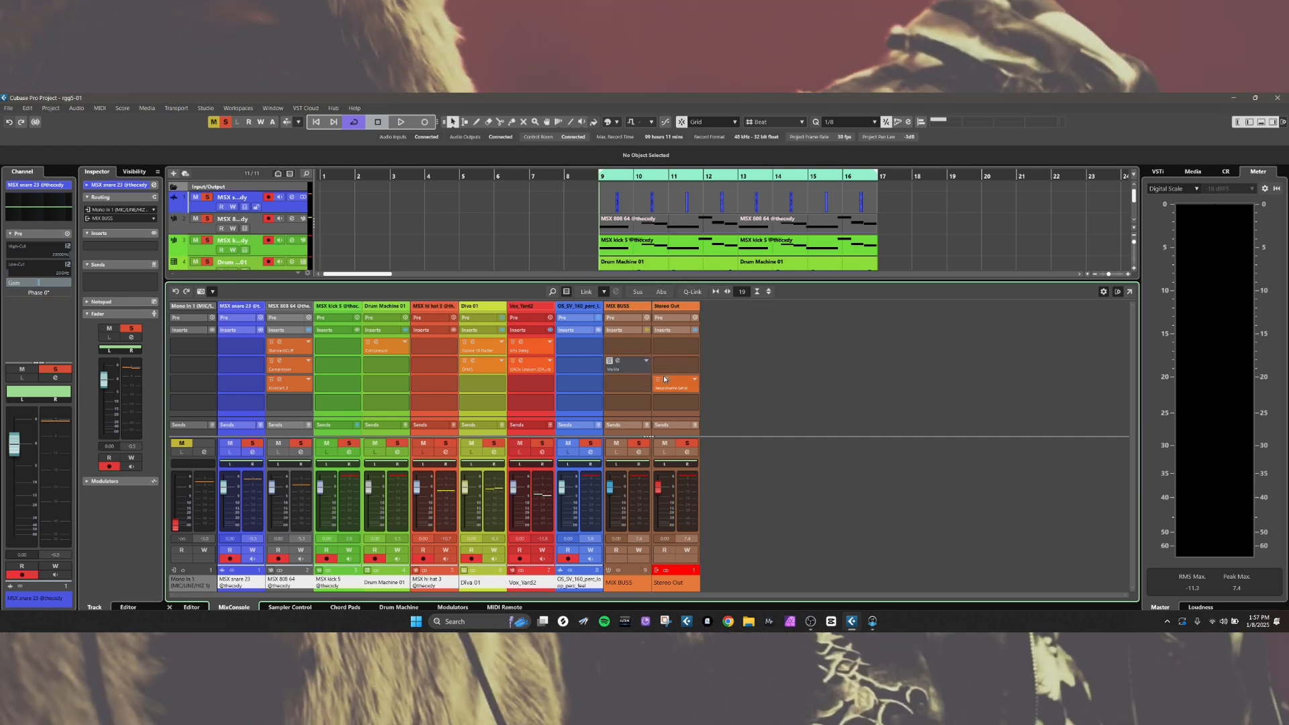
Move the MoMa plug-in to the first insert slot of MIX BUSS and inspect its settings.
left_click_drag(622, 369, 609, 345)
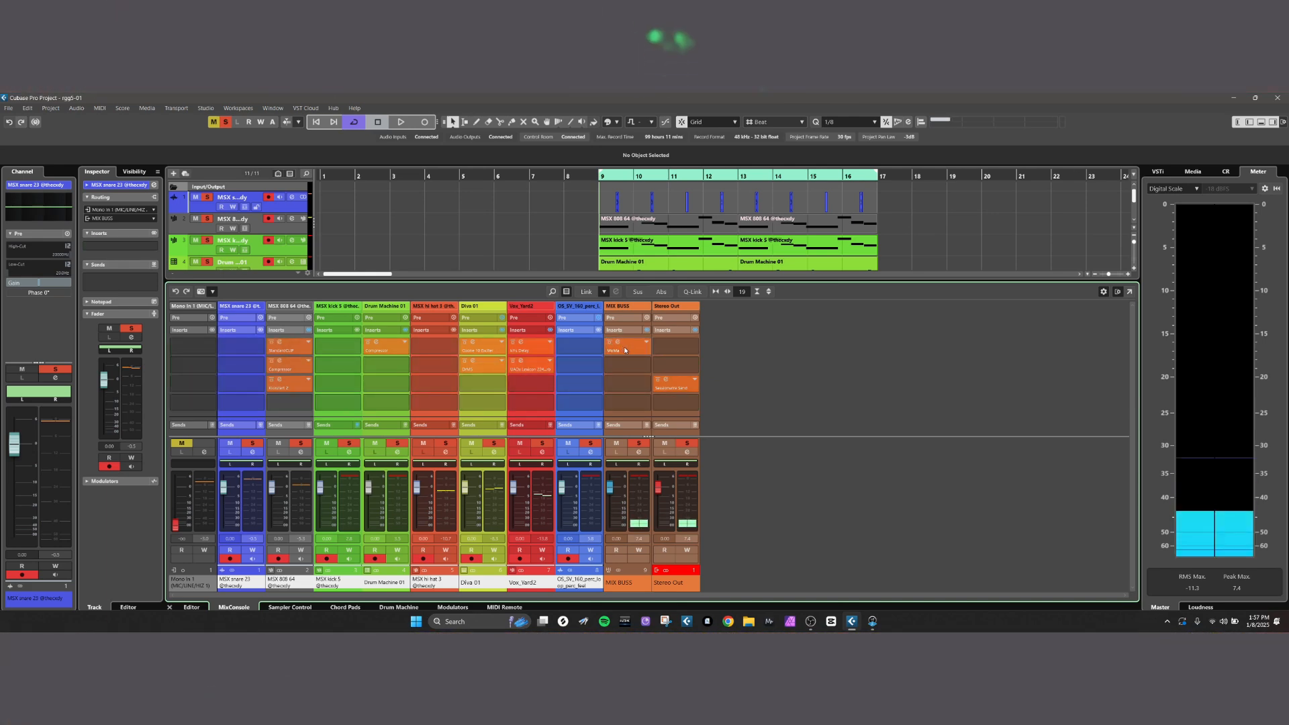
left_click(614, 350)
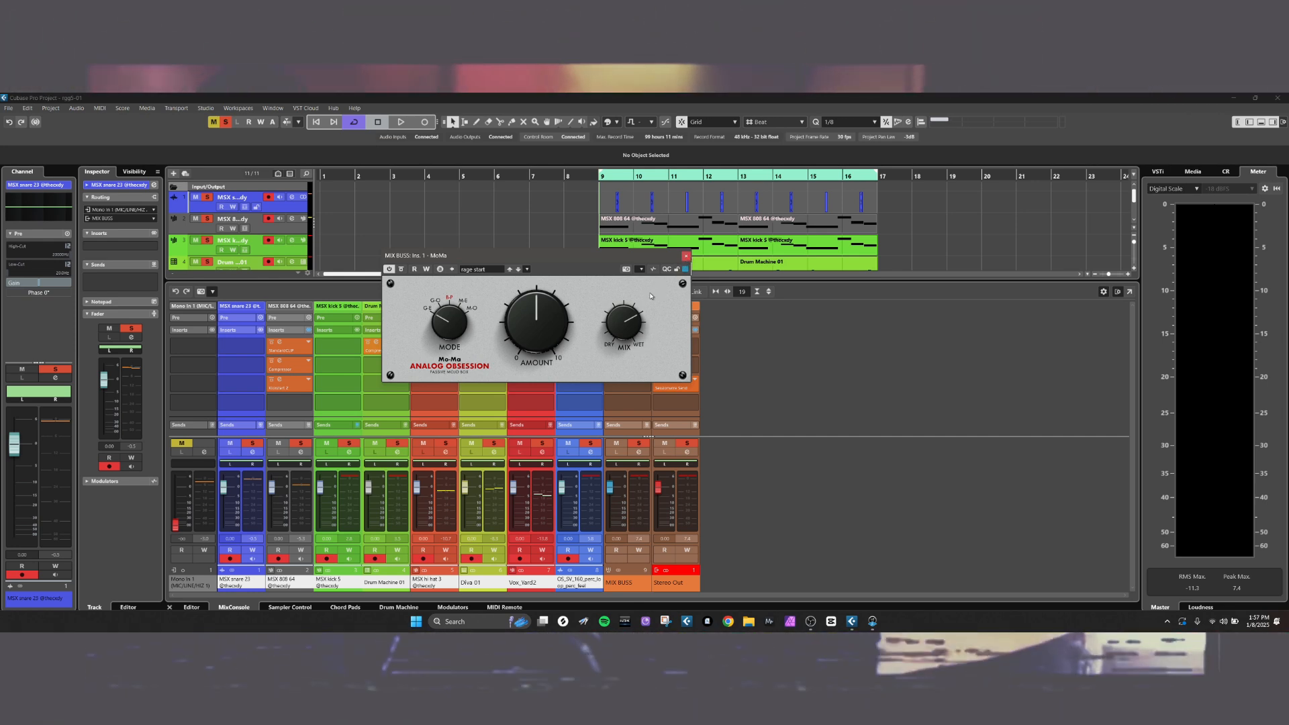
left_click(686, 256)
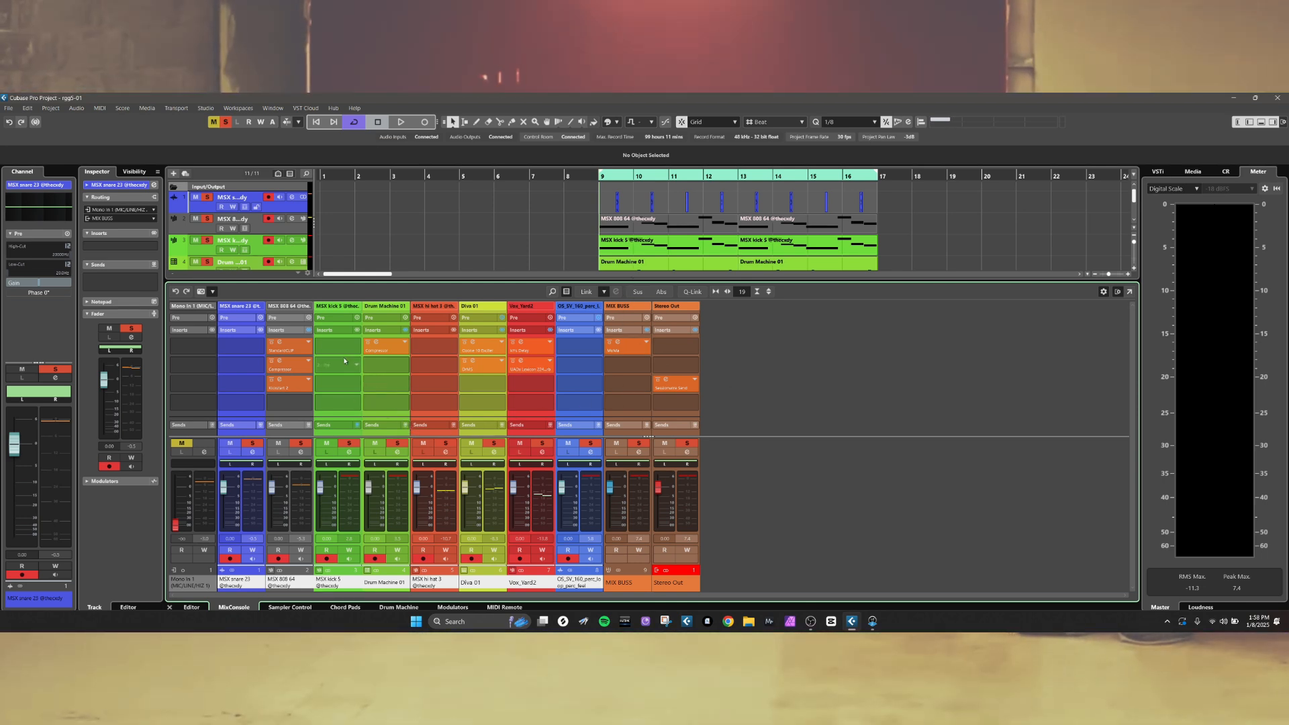
Select the channels from MSX snare 23 to the perc loop and lower their pre-gain together using Q-Link.
left_click(335, 317)
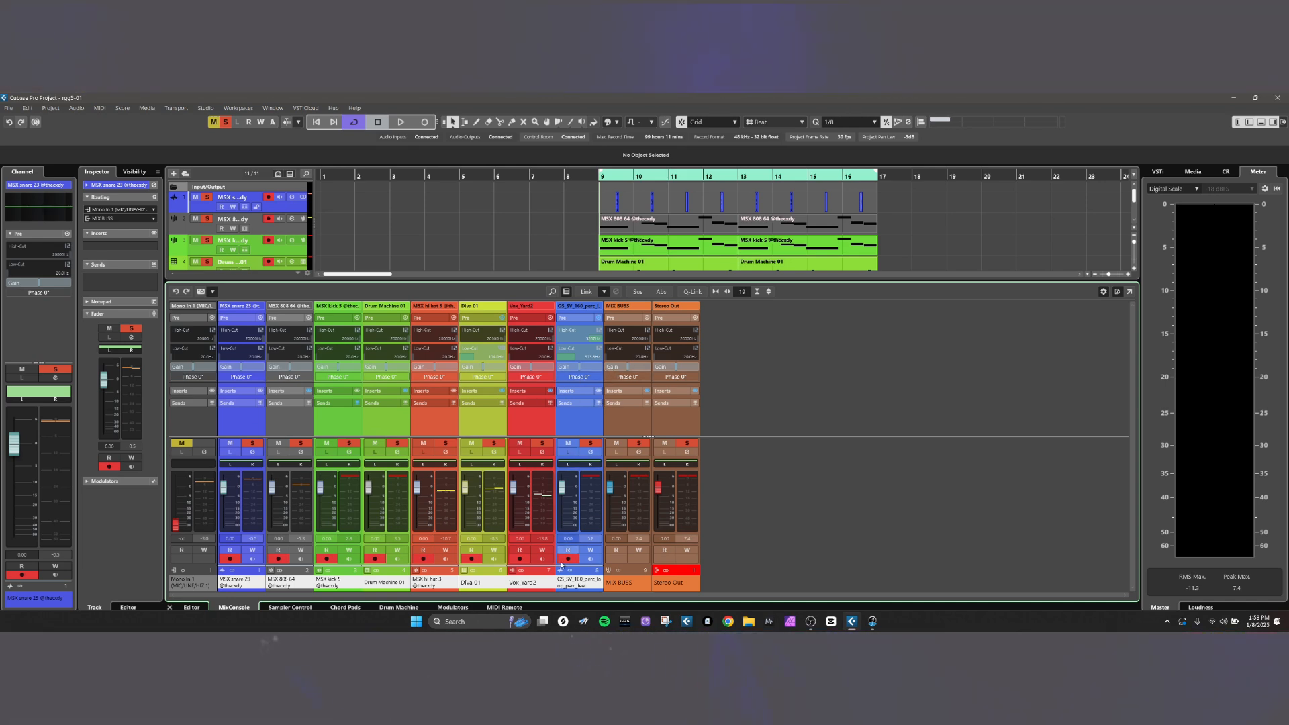
left_click(571, 582)
left_click(221, 590)
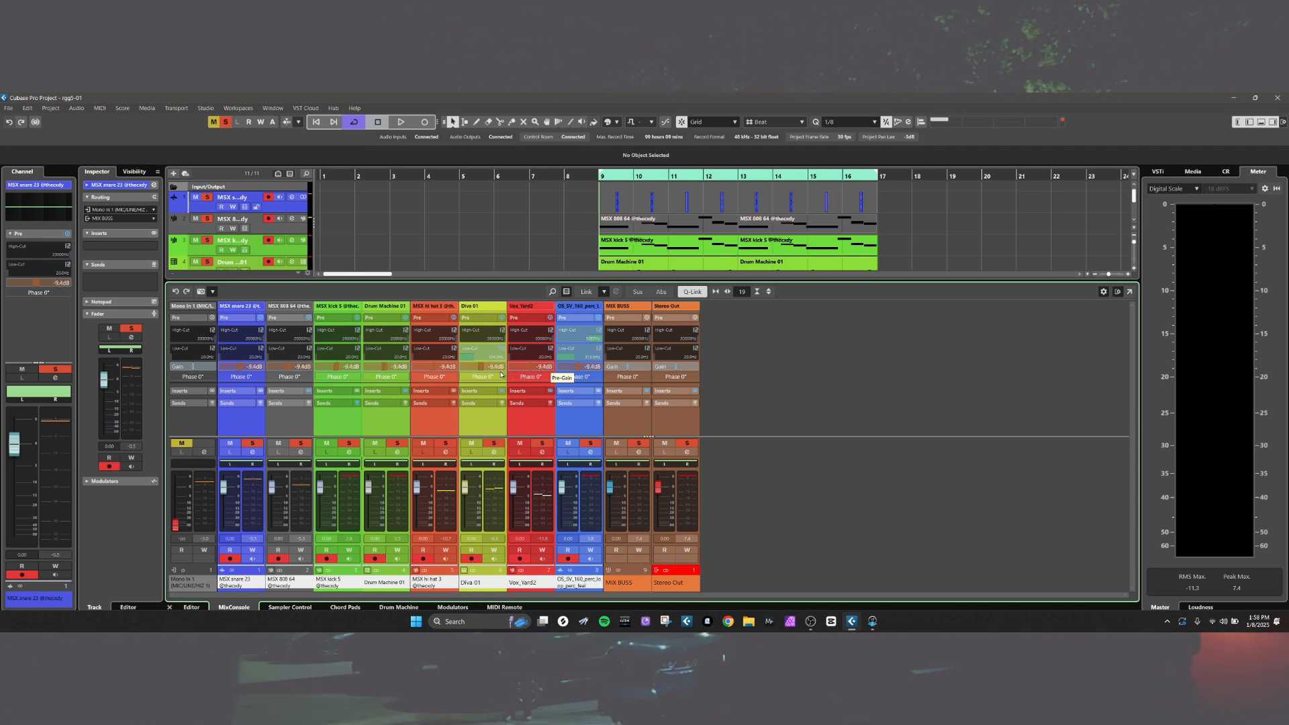
left_click_drag(500, 375, 498, 373)
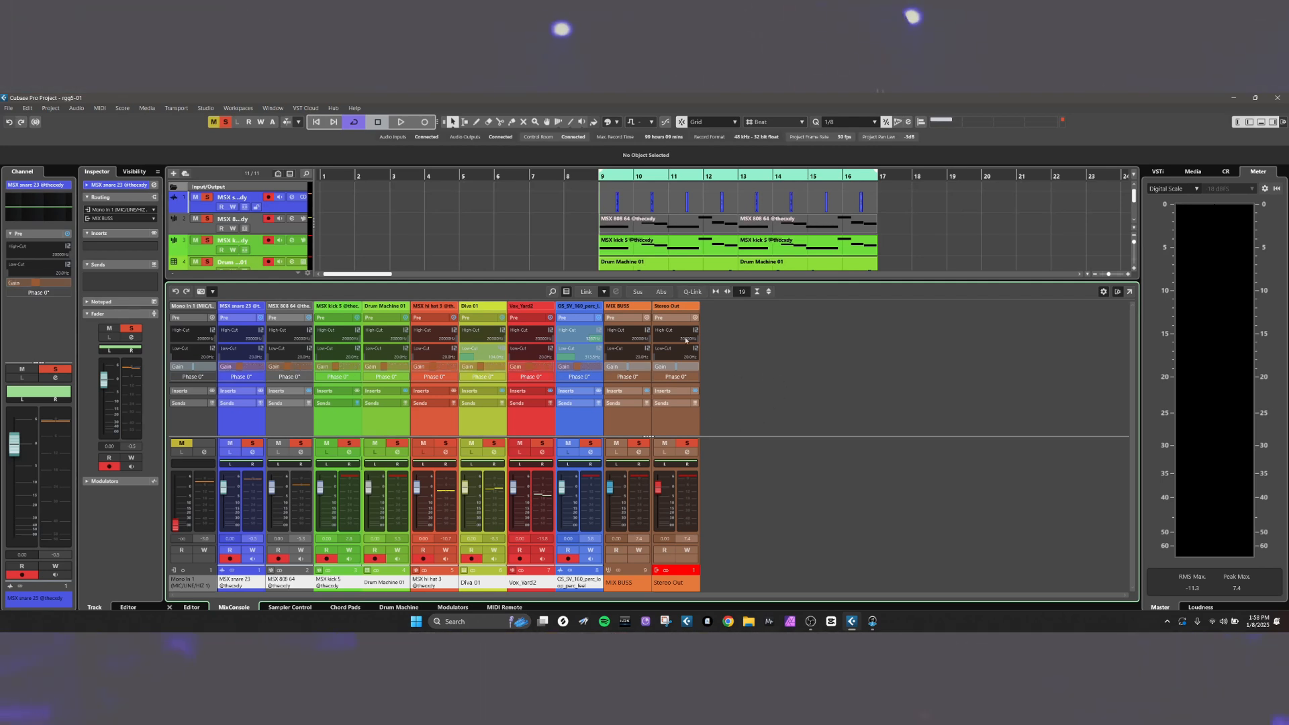
Load the Master Plan v1.5 plug-in into the first insert slot of the Stereo Out channel.
left_click(674, 392)
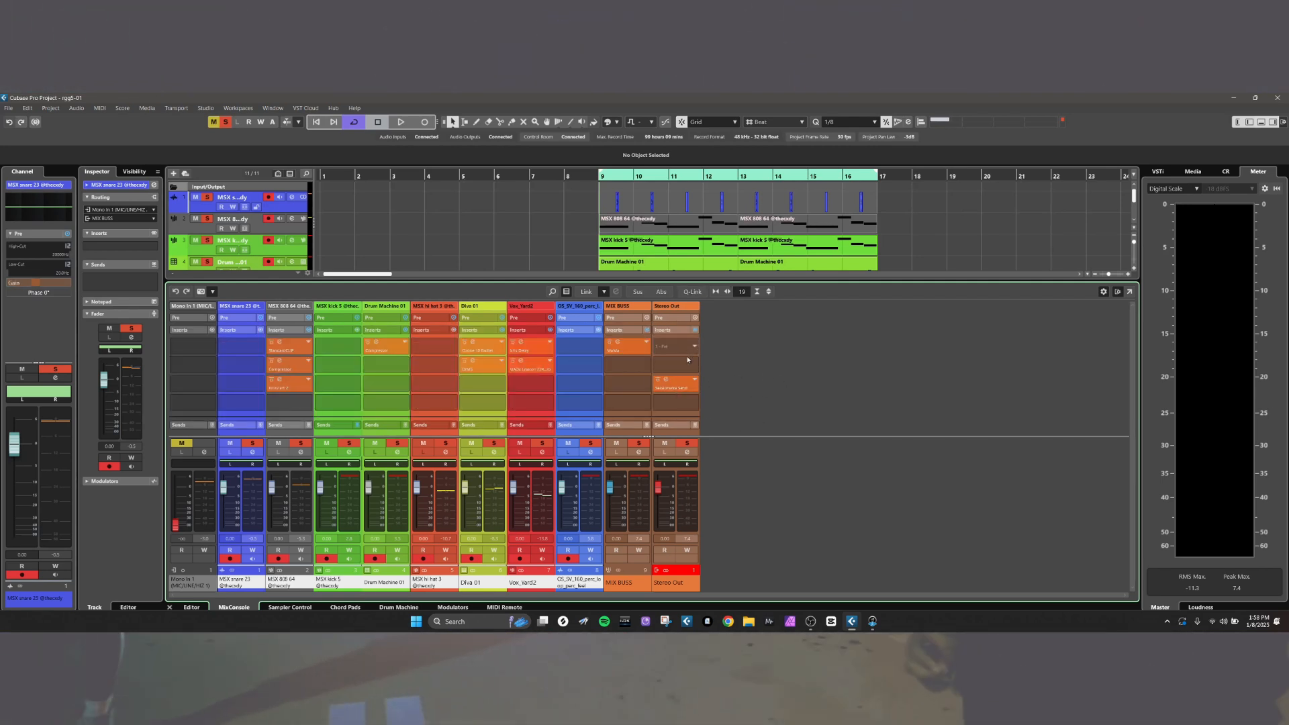
left_click(682, 355)
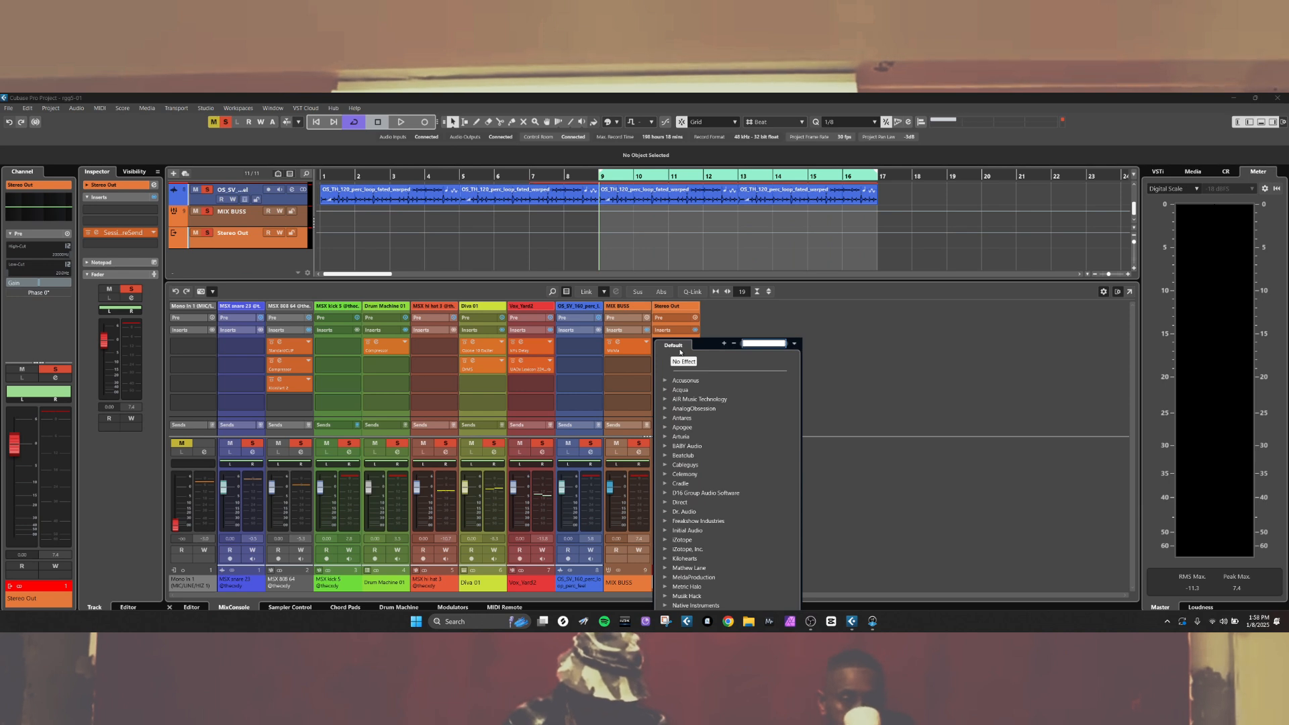
type("mas")
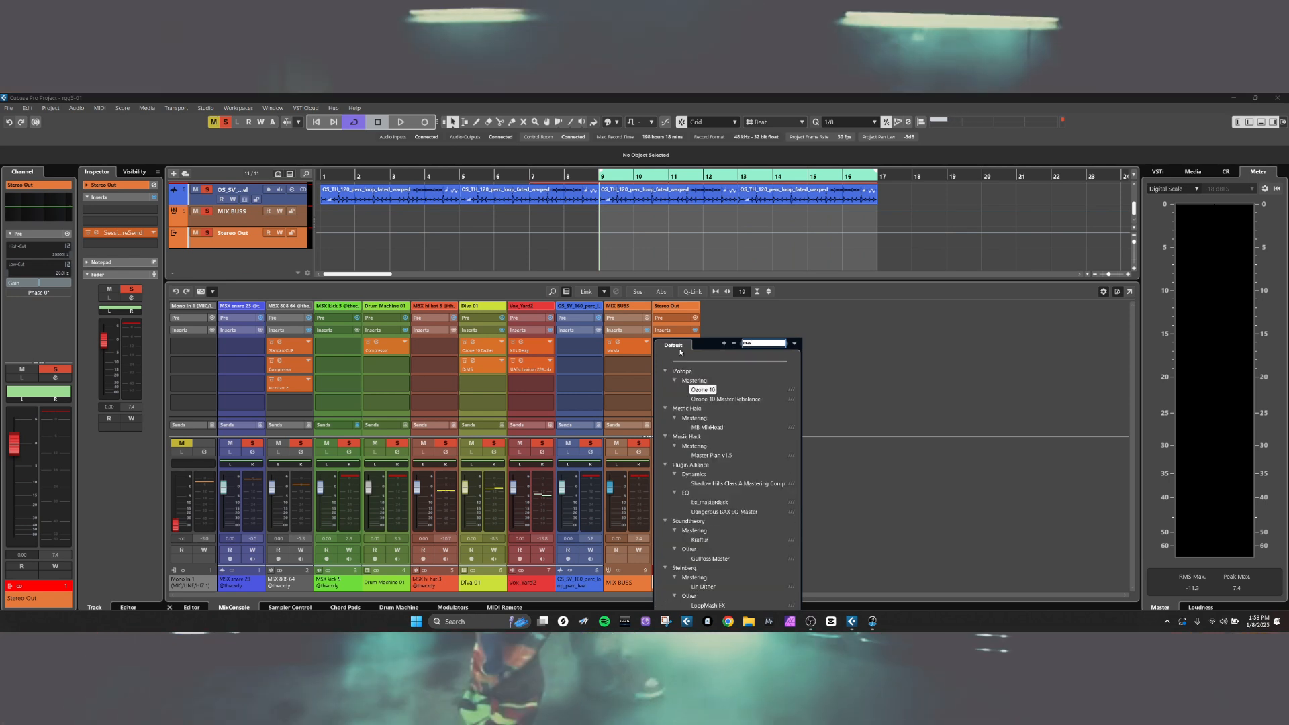
type("terpl")
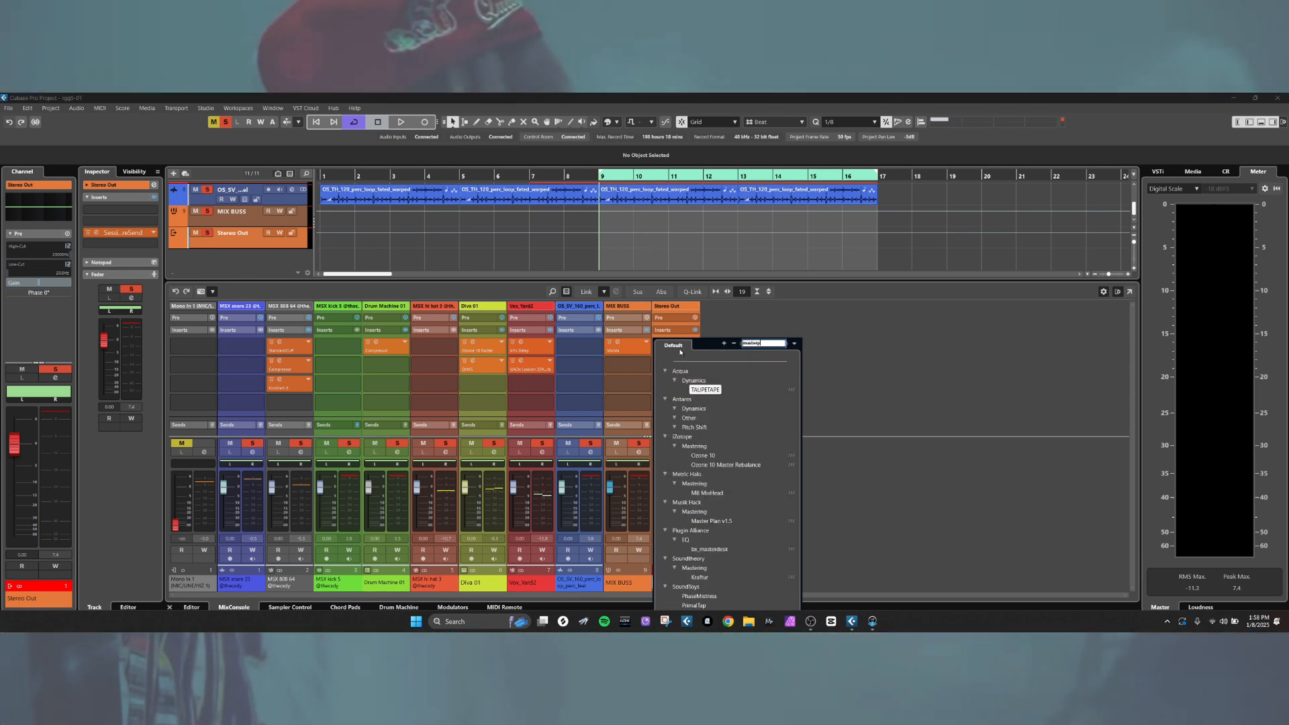
type("an")
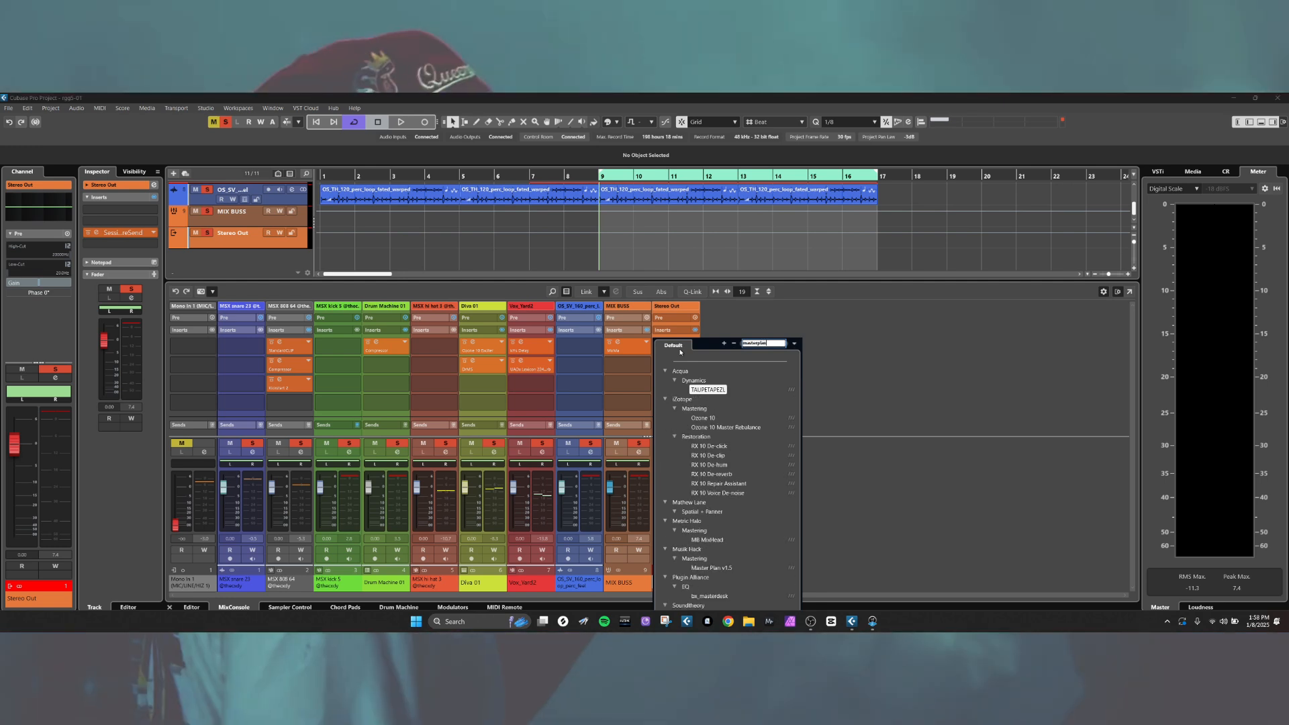
left_click(716, 567)
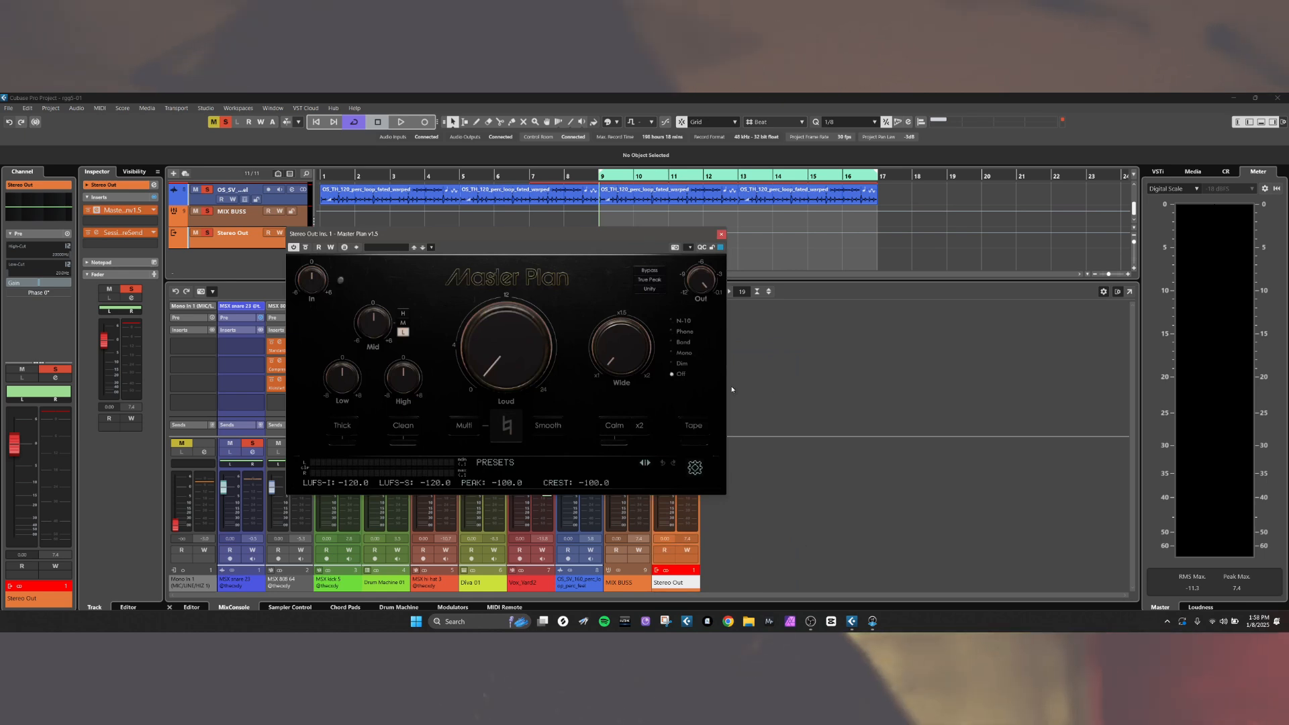
Raise the Loud amount in Master Plan and close the plug-in window.
left_click_drag(598, 236, 1008, 309)
left_click_drag(931, 435, 914, 357)
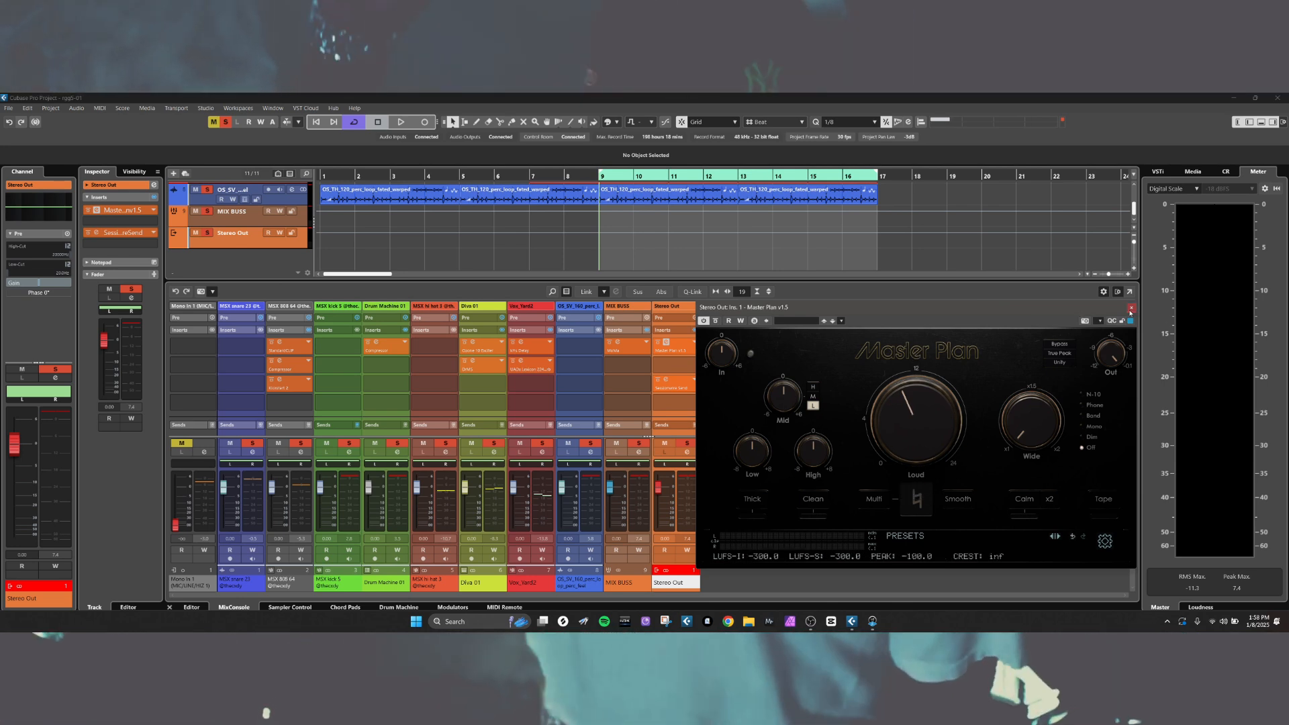
key("ctrl+w")
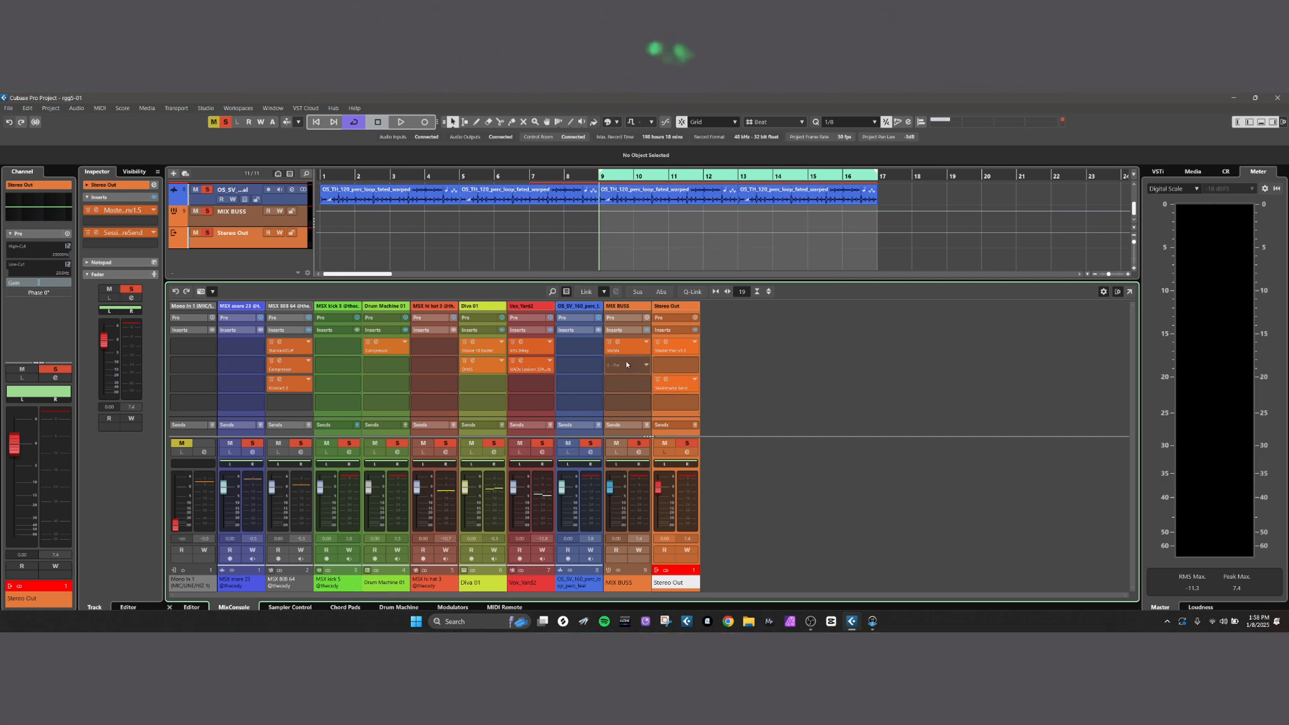
Move MoMa to the second insert slot of MIX BUSS and load SuperVision into the first slot.
left_click_drag(629, 345, 628, 364)
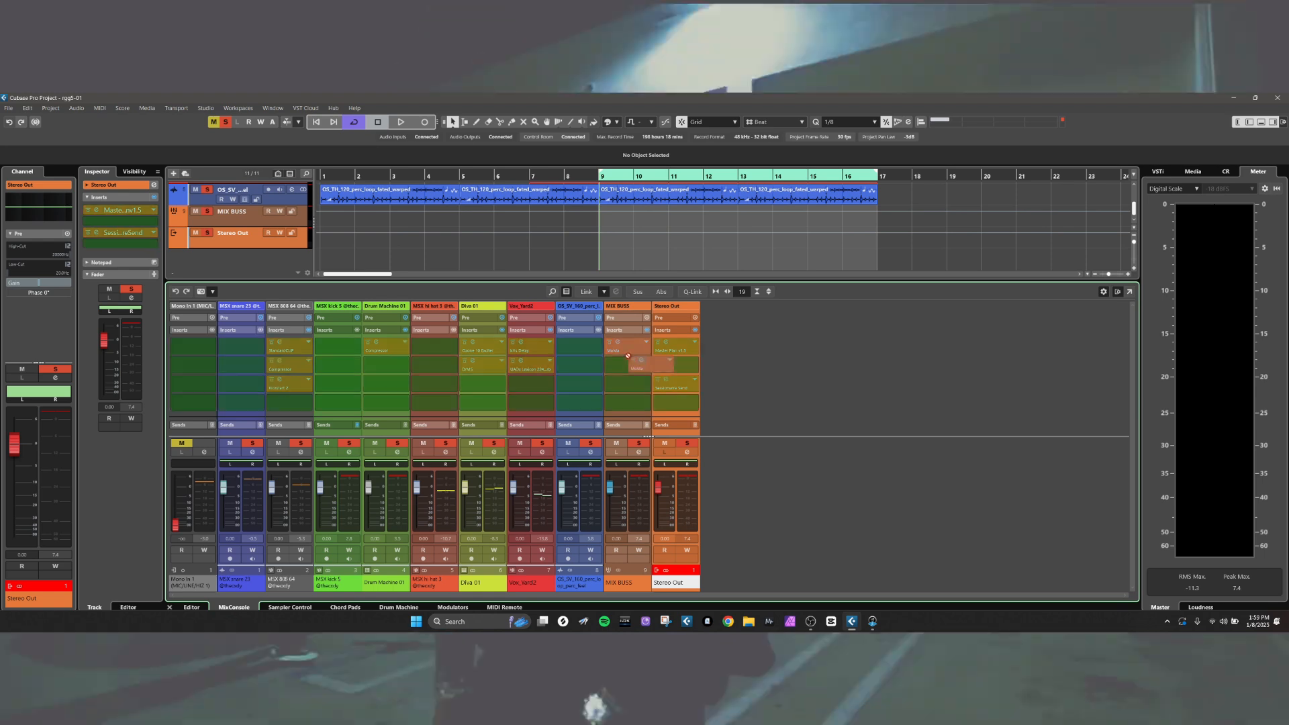
left_click(622, 347)
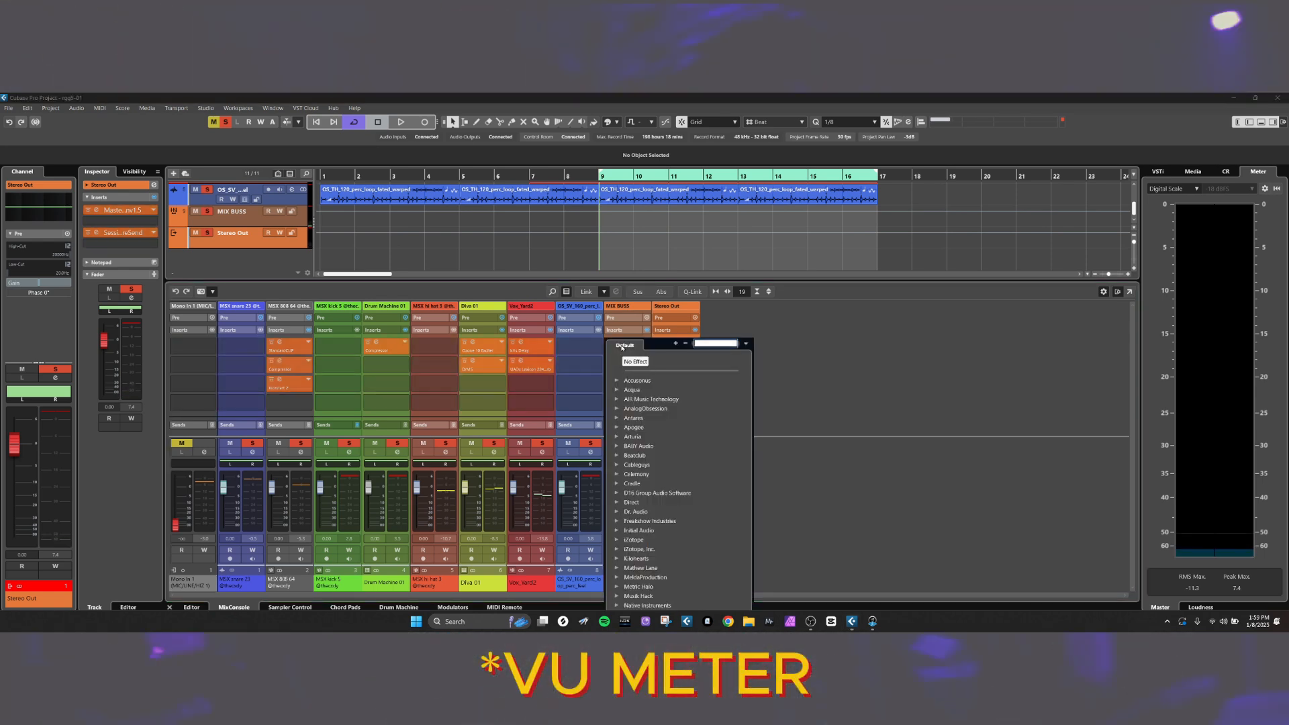
type("vu")
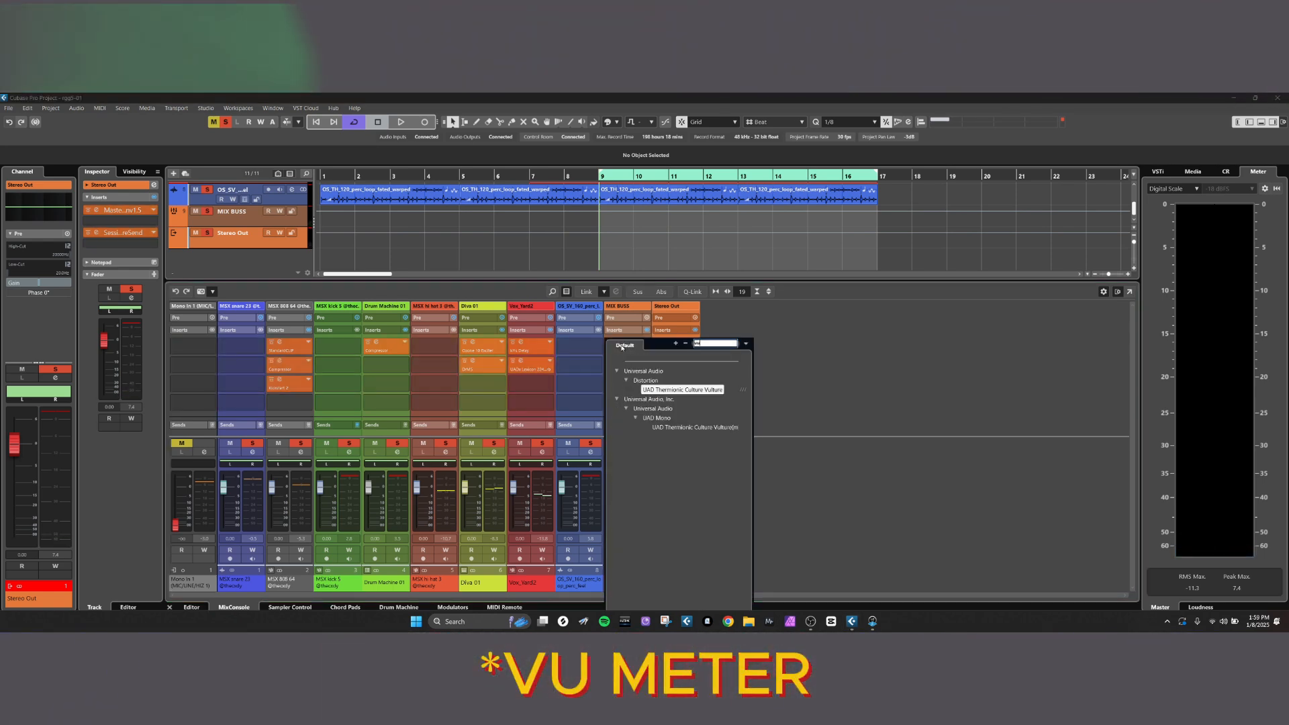
type("v")
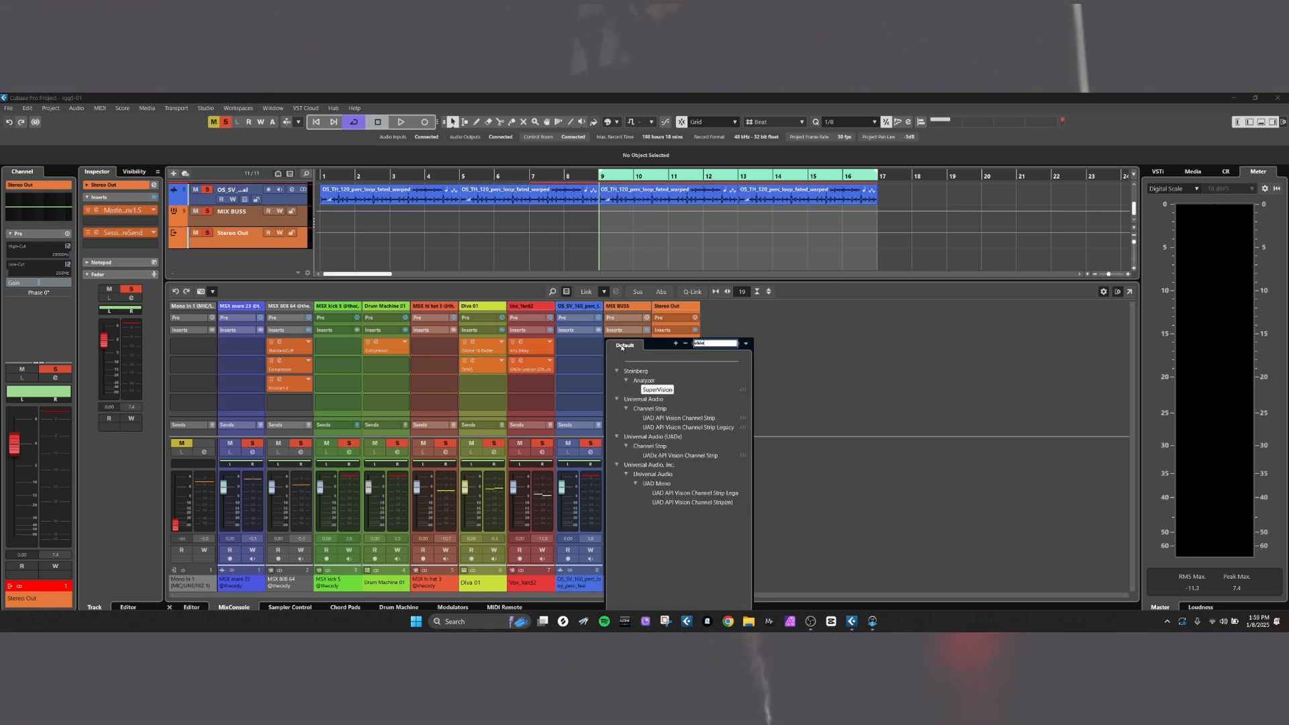
left_click(657, 390)
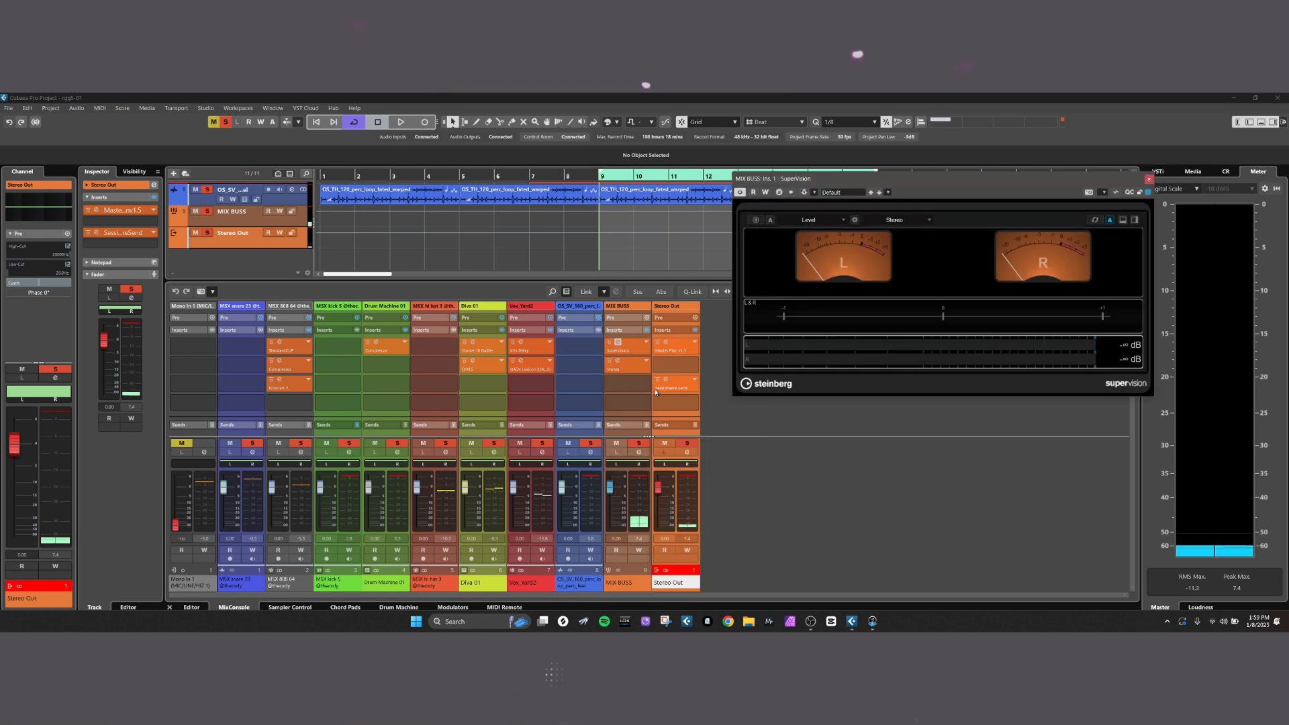
Enlarge the SuperVision window, switch its level module to VU, and check the module settings.
left_click_drag(1096, 396, 1096, 552)
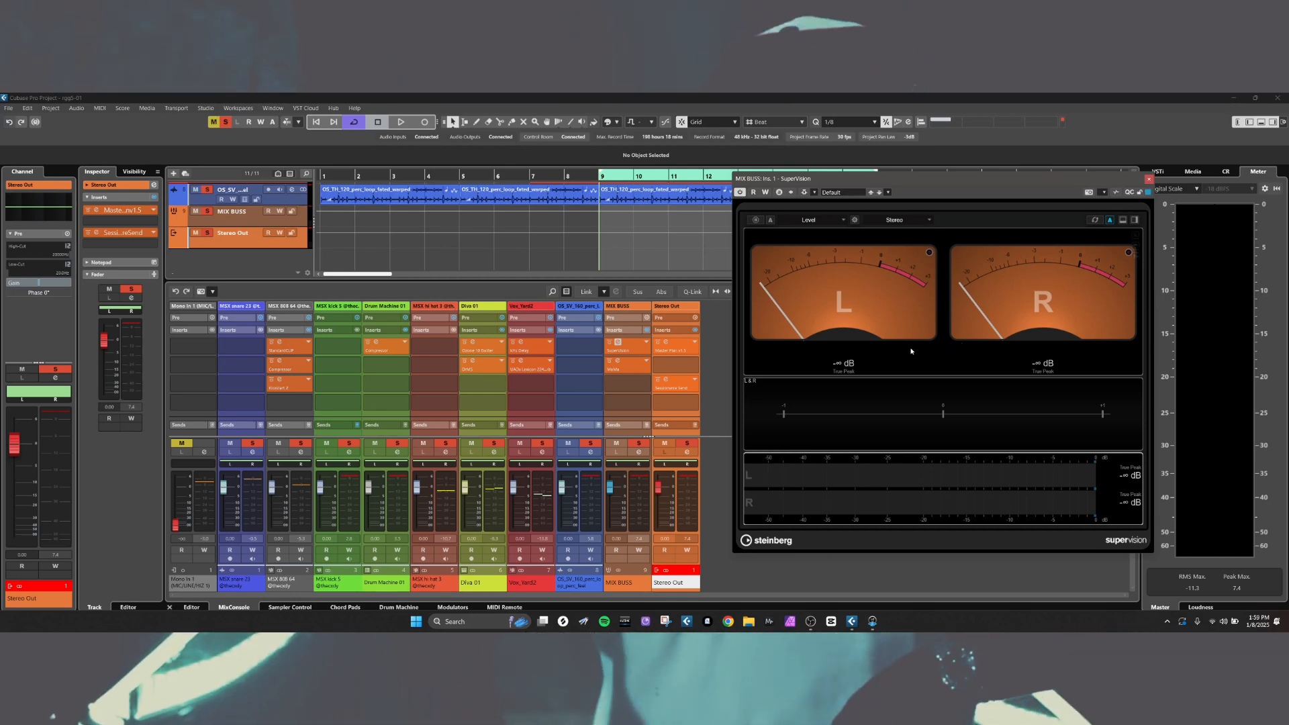
left_click(854, 220)
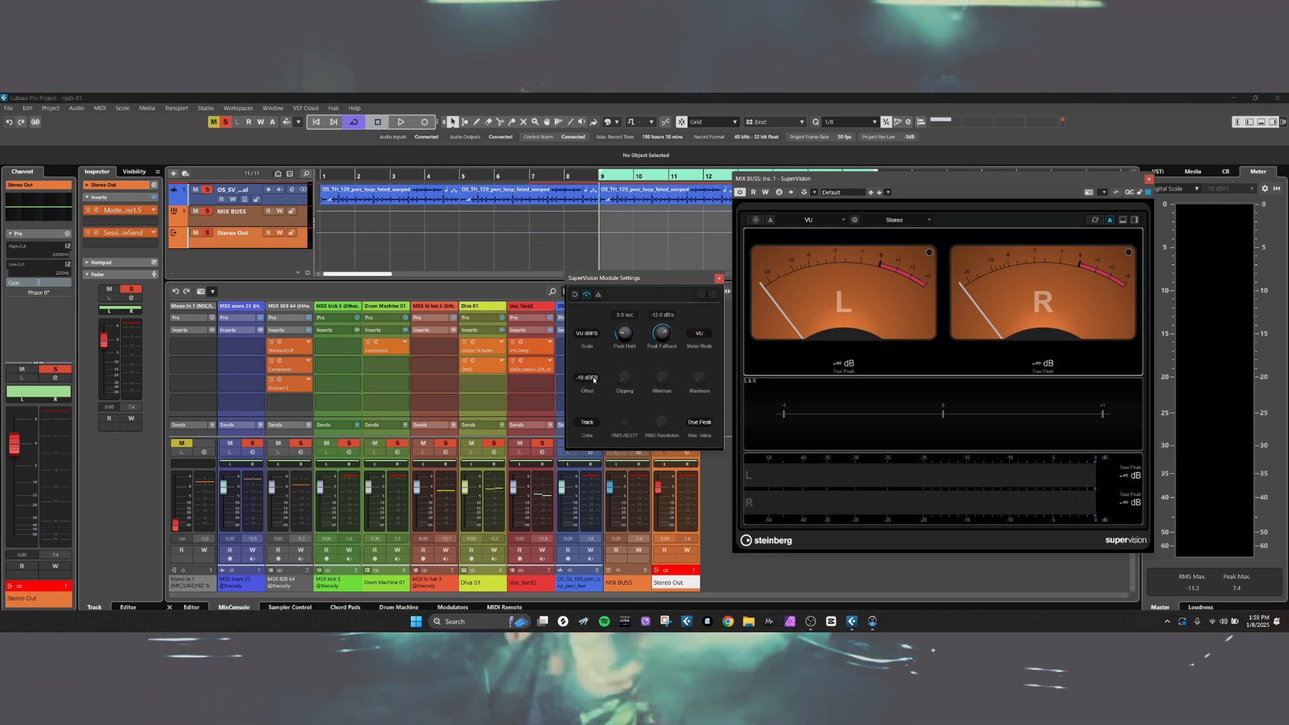
left_click(719, 278)
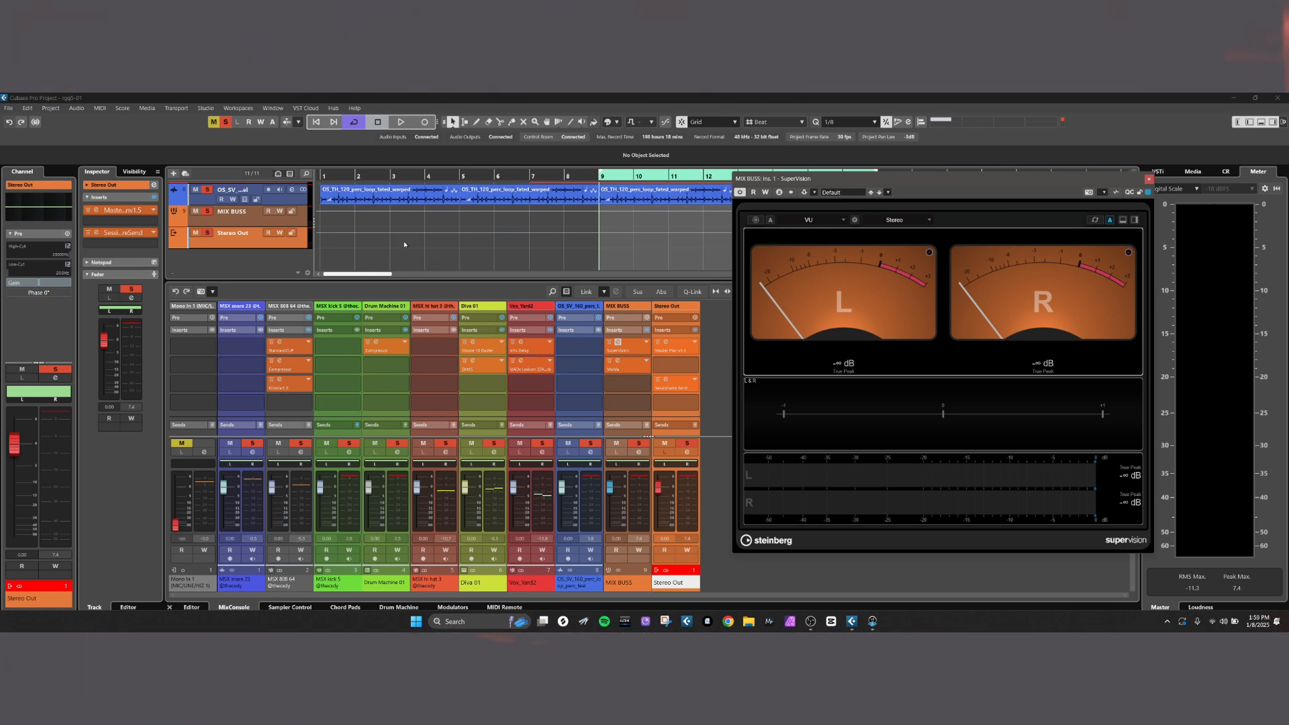
Clear all existing solos and solo only the MSX kick 5 and MSX 808 64 channels.
left_click(226, 123)
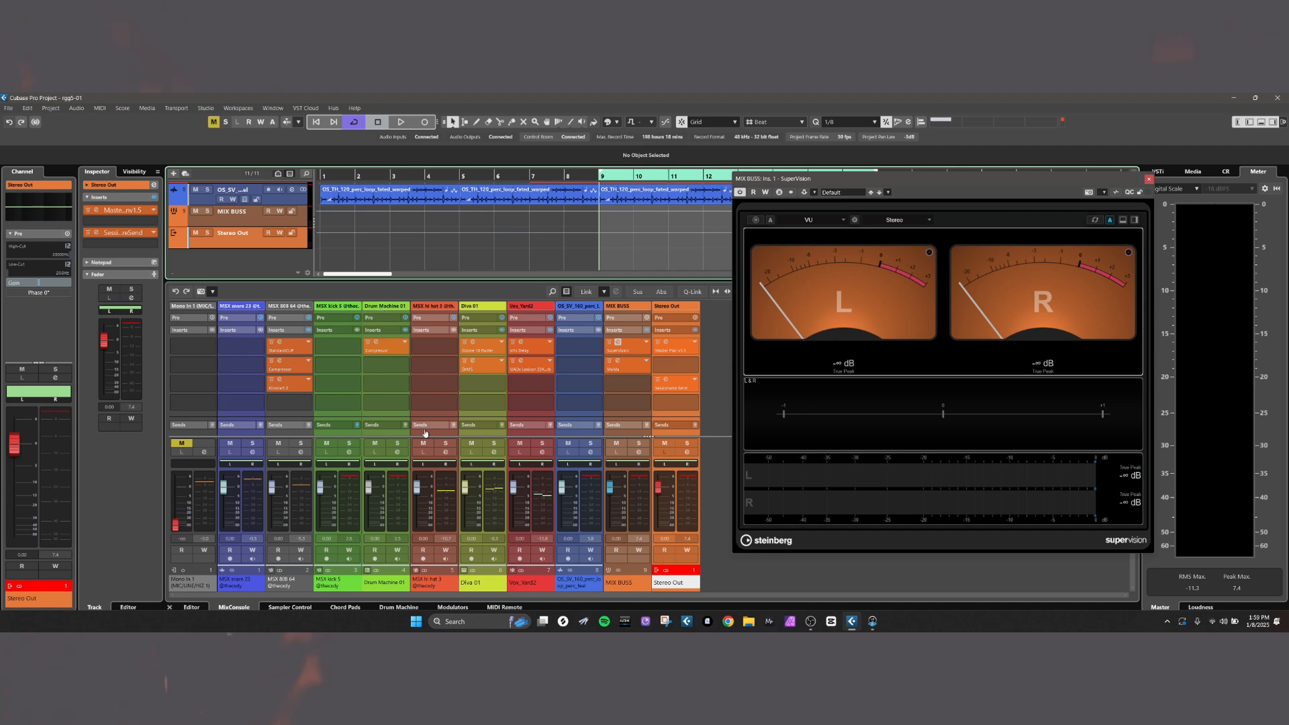
left_click(348, 443)
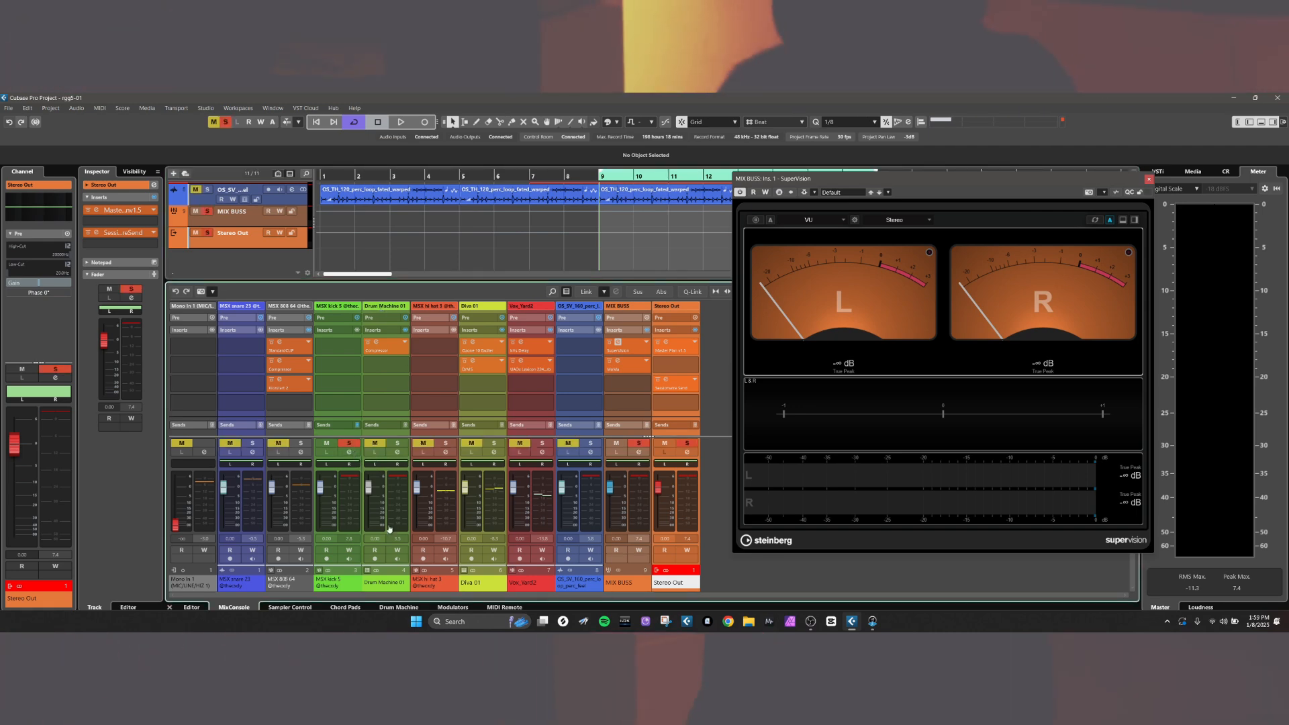
left_click(300, 443)
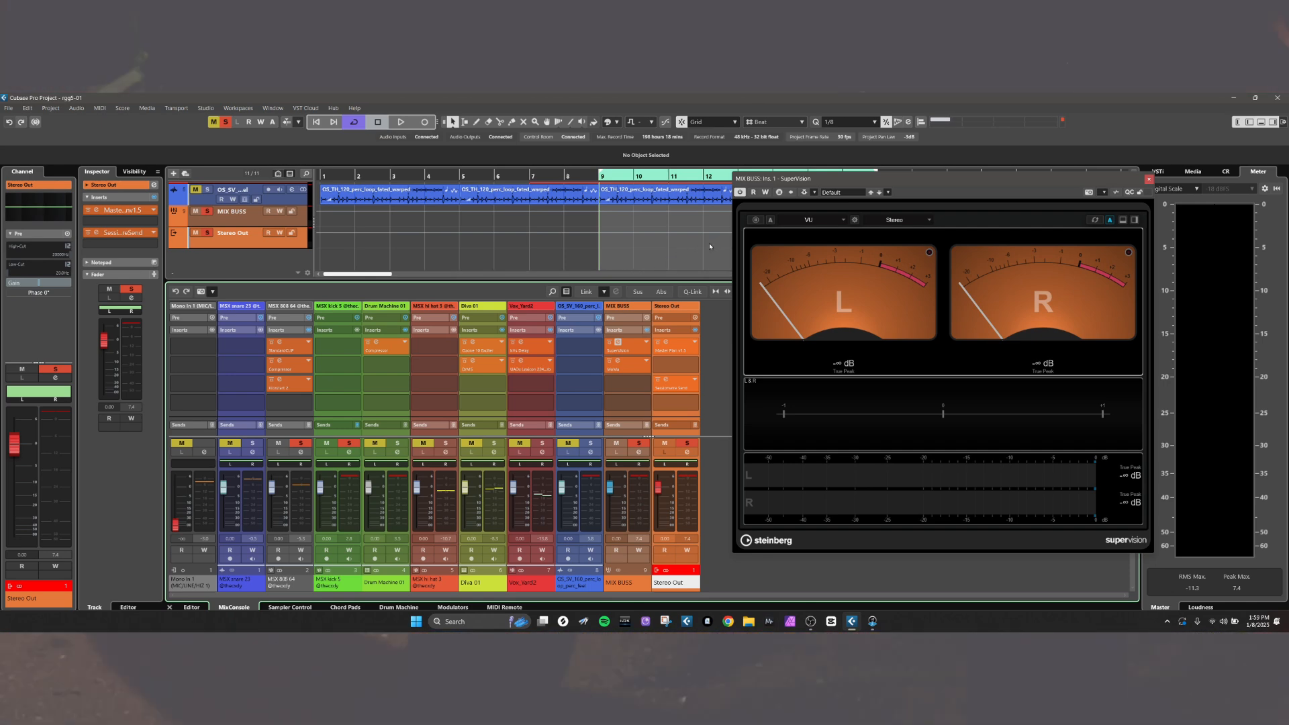
Play the soloed kick and 808 and check their level on the SuperVision VU meters.
key("space")
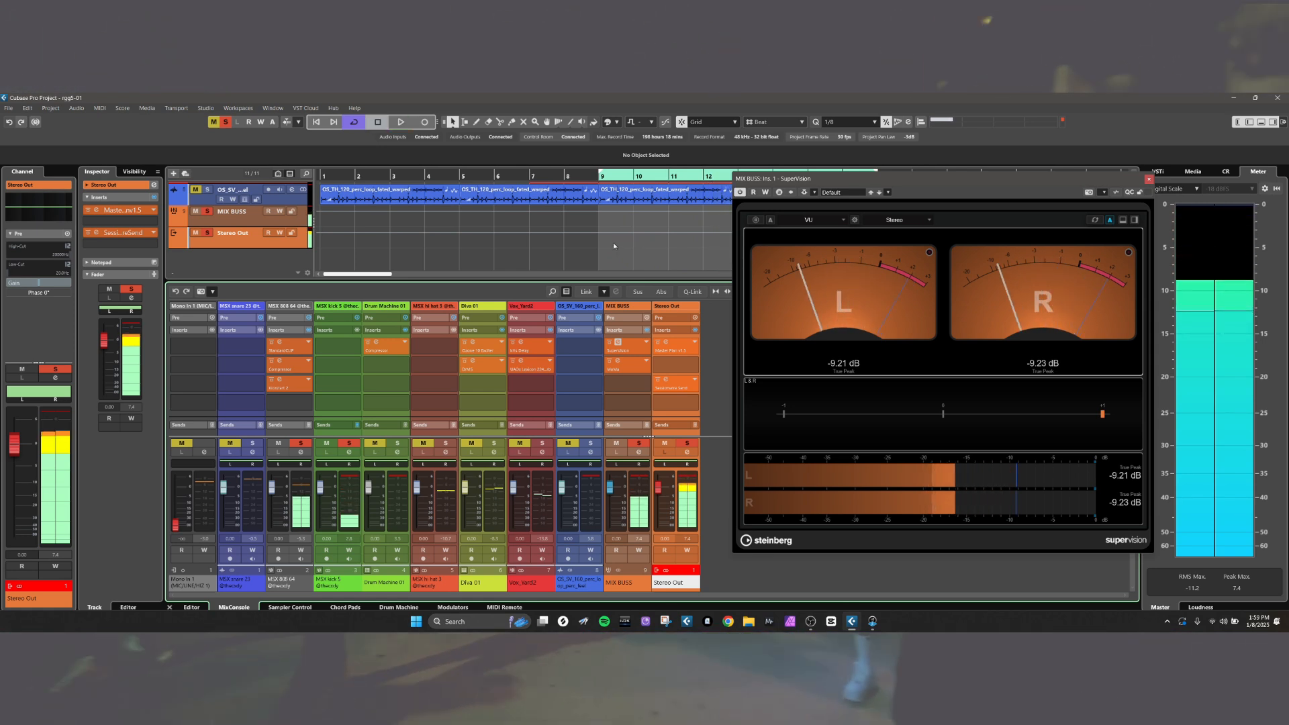
key("space")
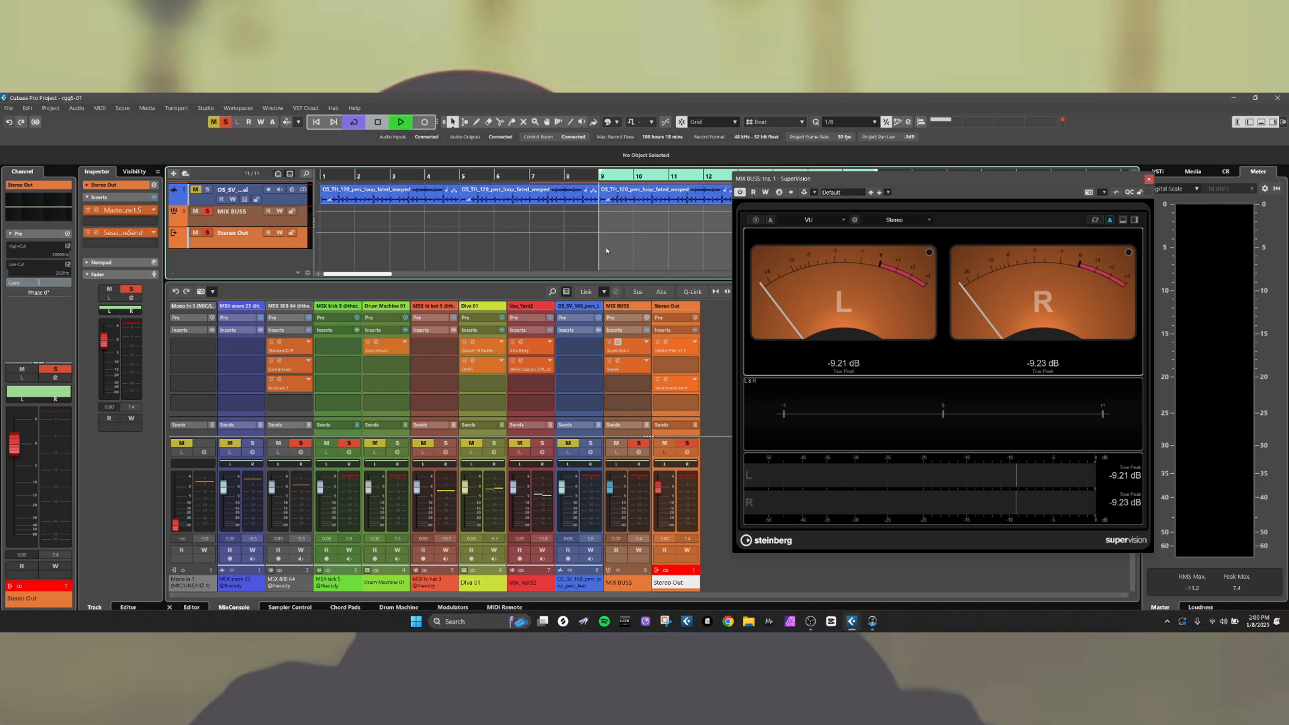
key("space")
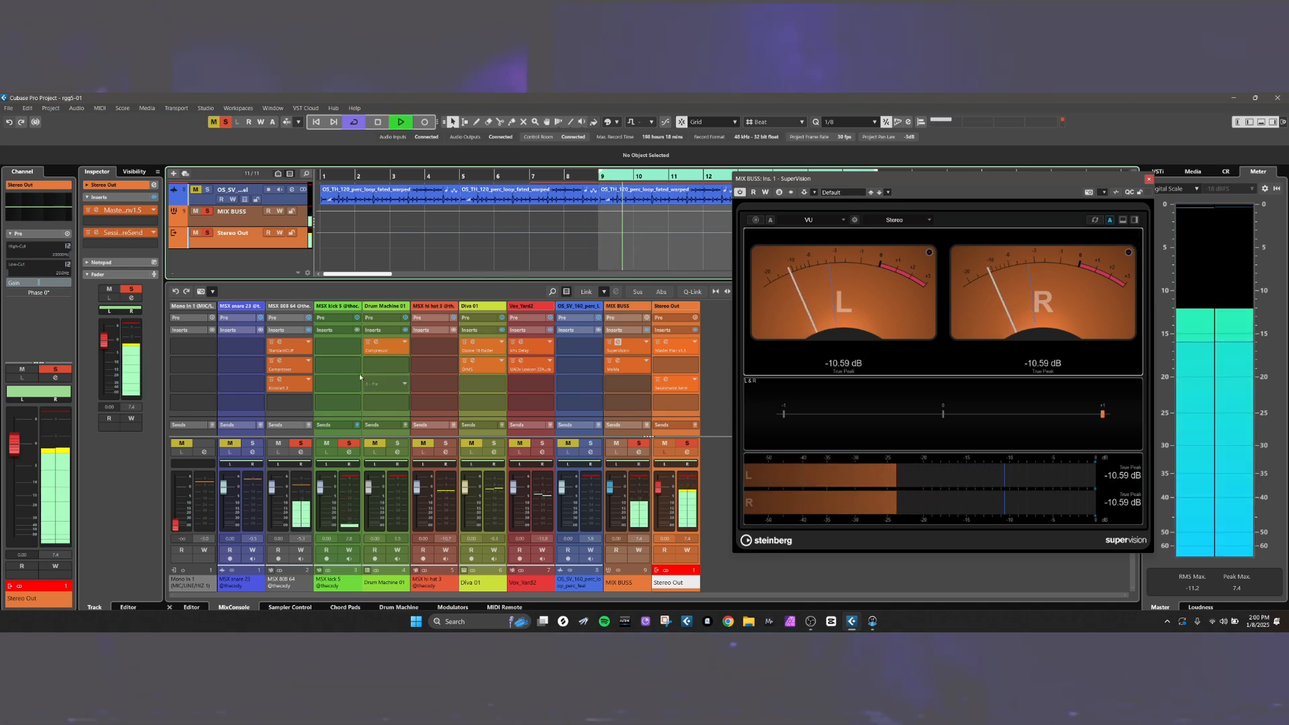
Show the channels' Pre section and lower the pre-gain of MSX kick 5 and MSX 808 64 during playback.
left_click(344, 318)
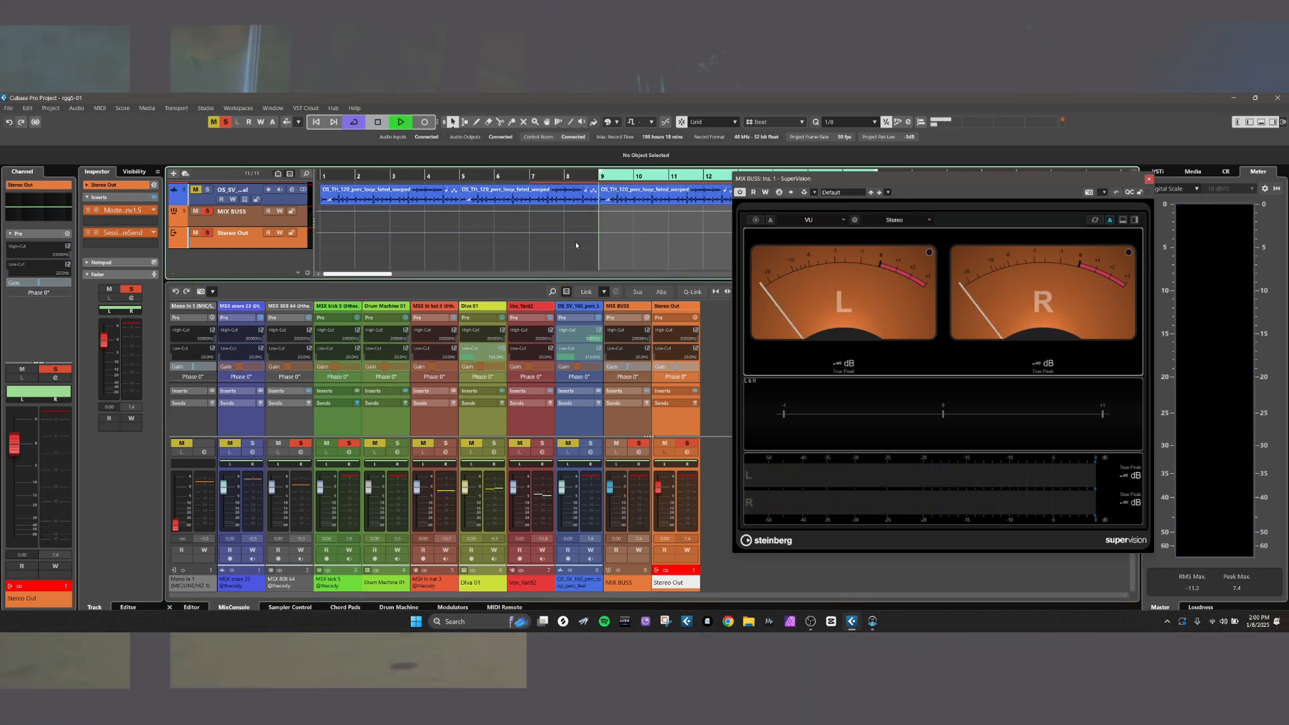
key("space")
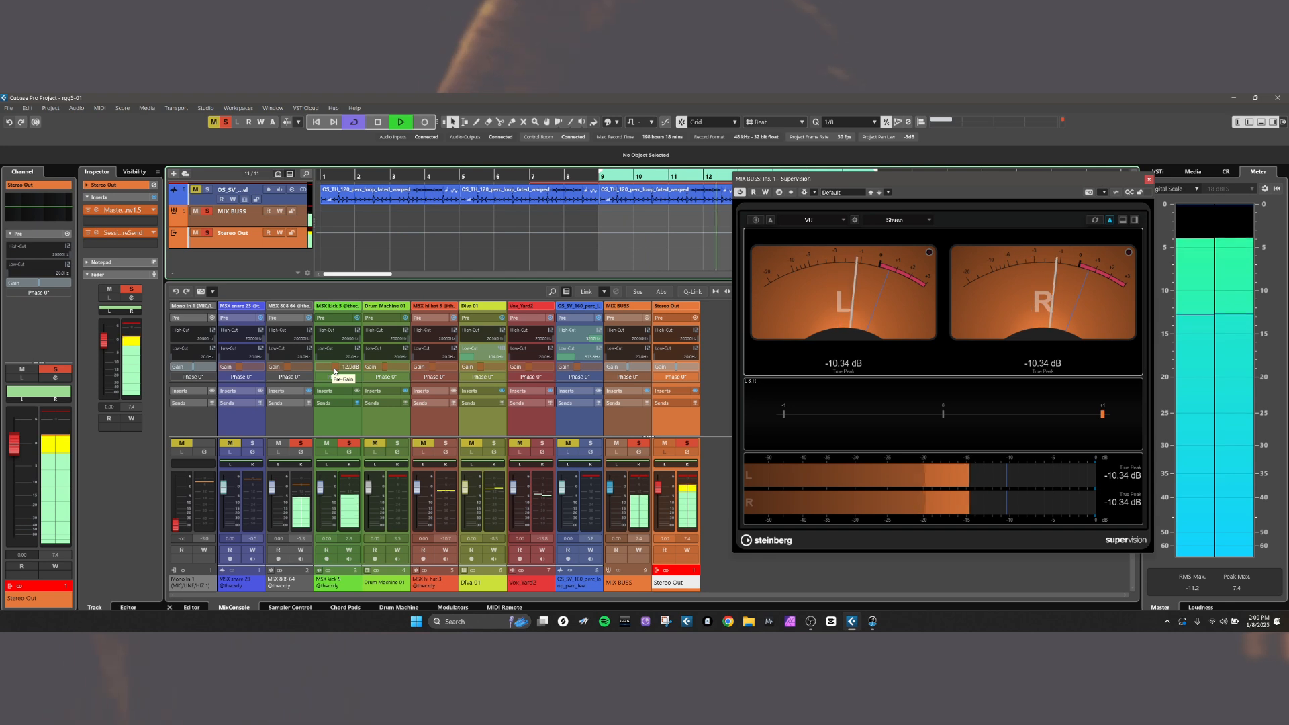
left_click(335, 371)
mouse_move(282, 371)
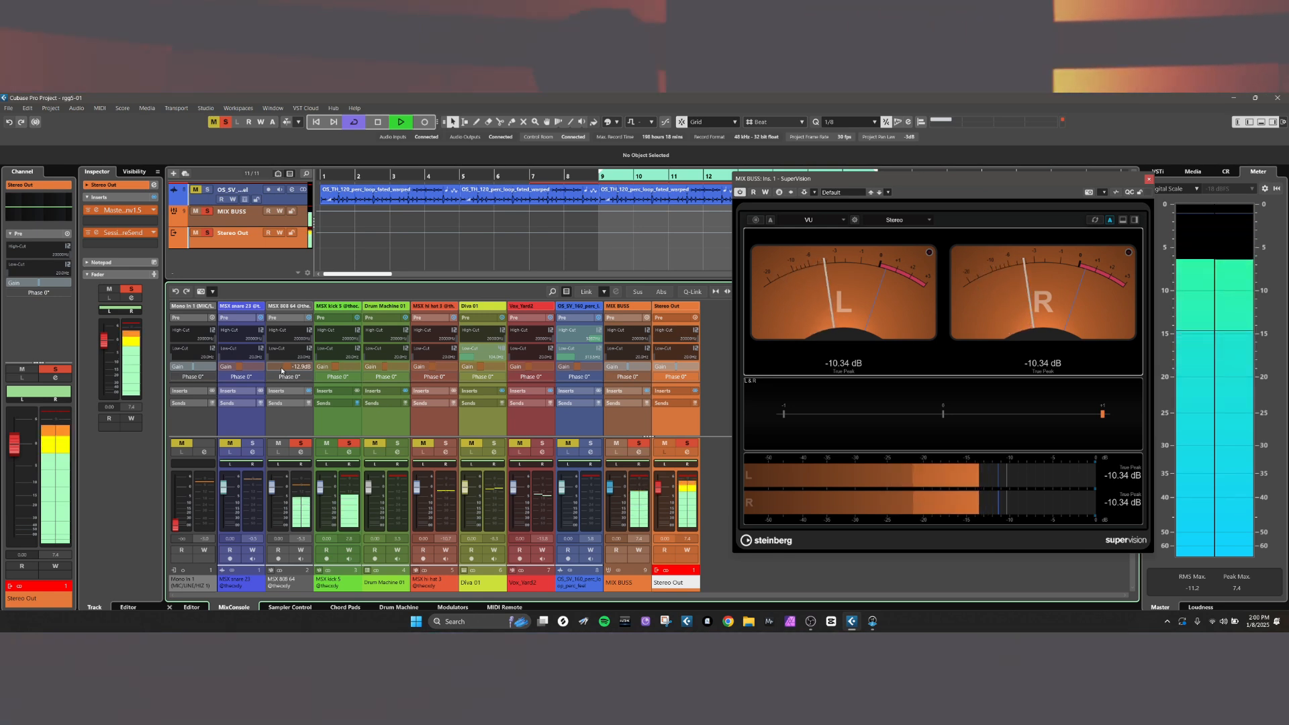
scroll(325, 366, "down", 3)
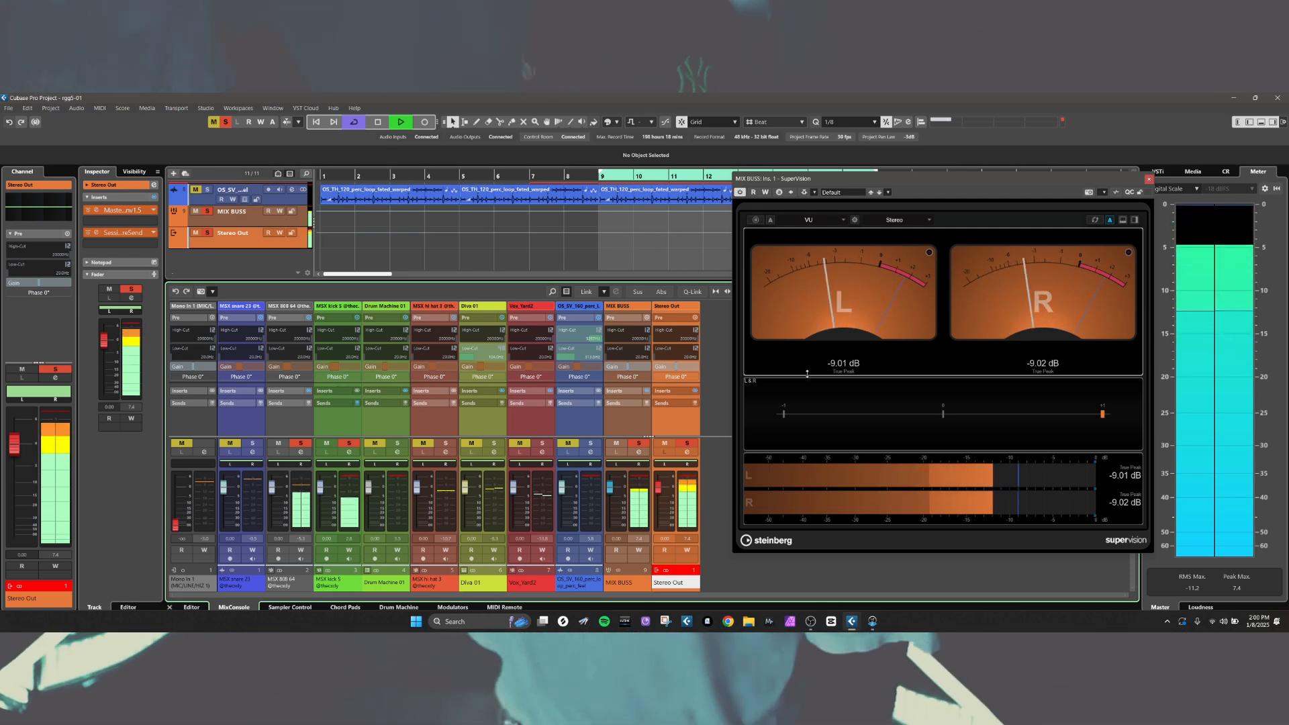
key("space")
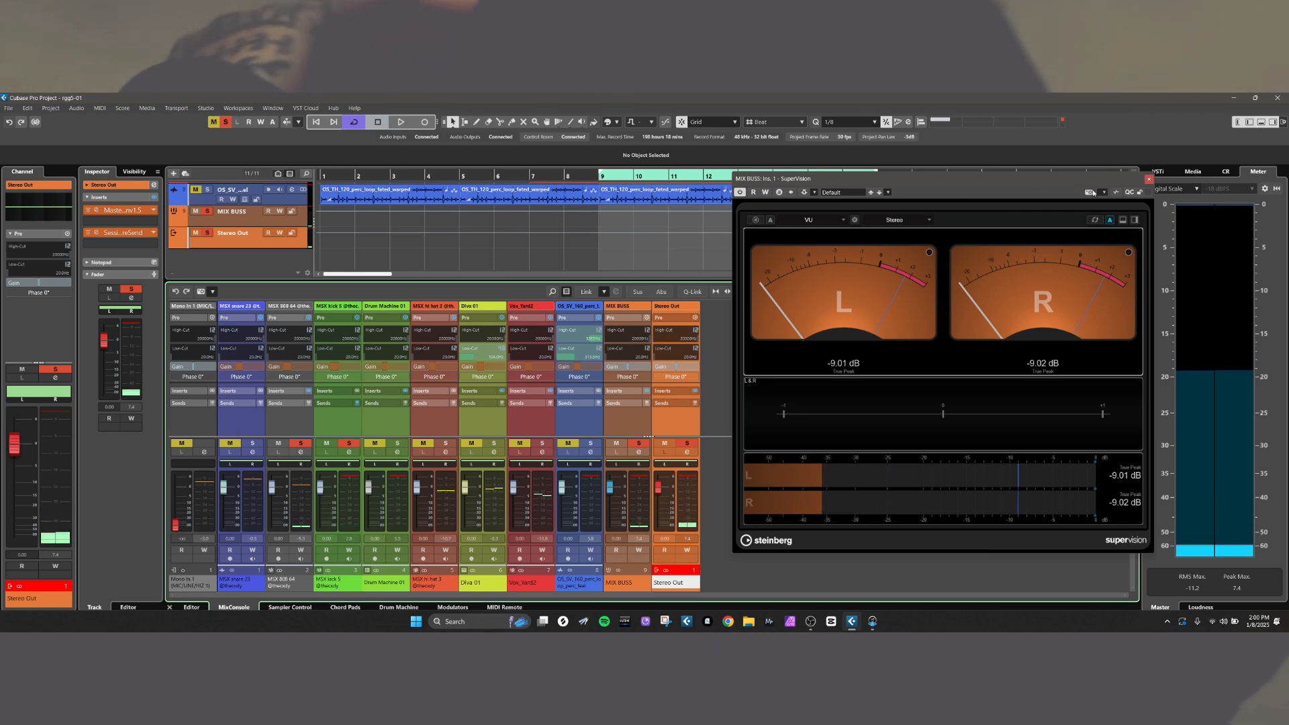
Remove the MSX kick 5 part at bar 13 and select all notes of the bar 9 part in the Key Editor.
left_click(1150, 180)
scroll(648, 217, "up", 4)
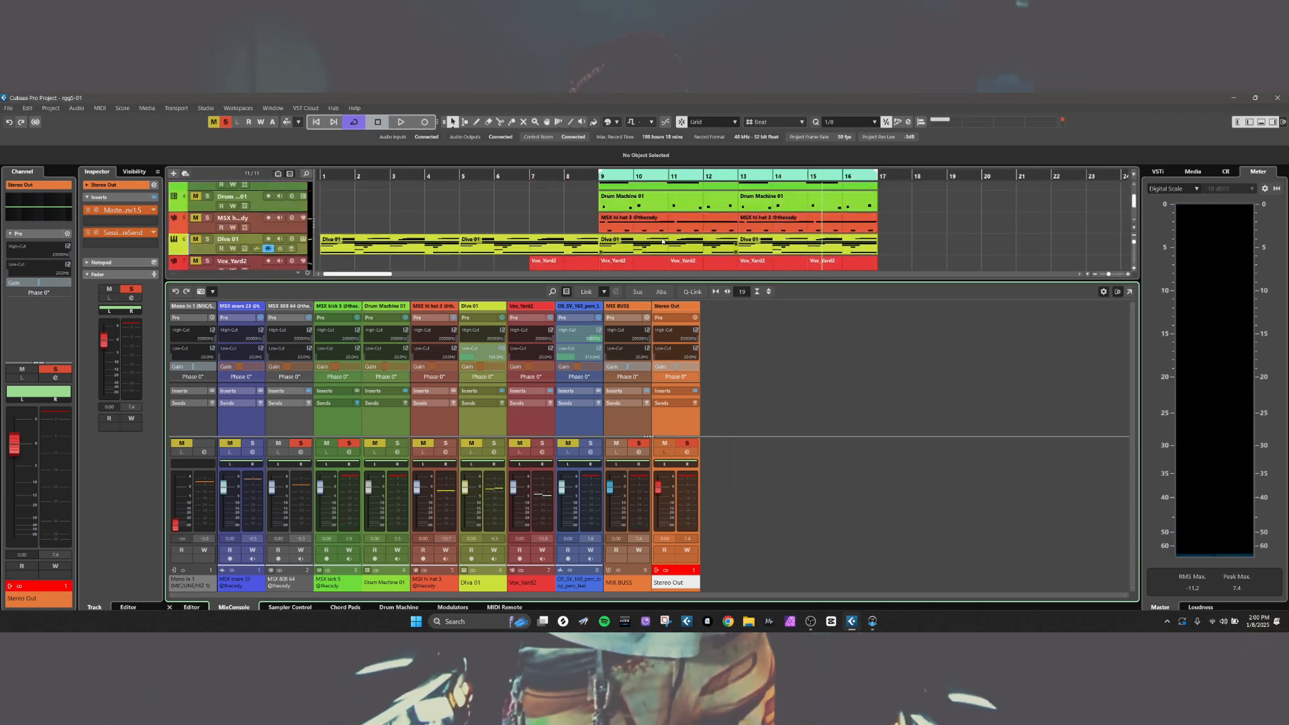
left_click(635, 195)
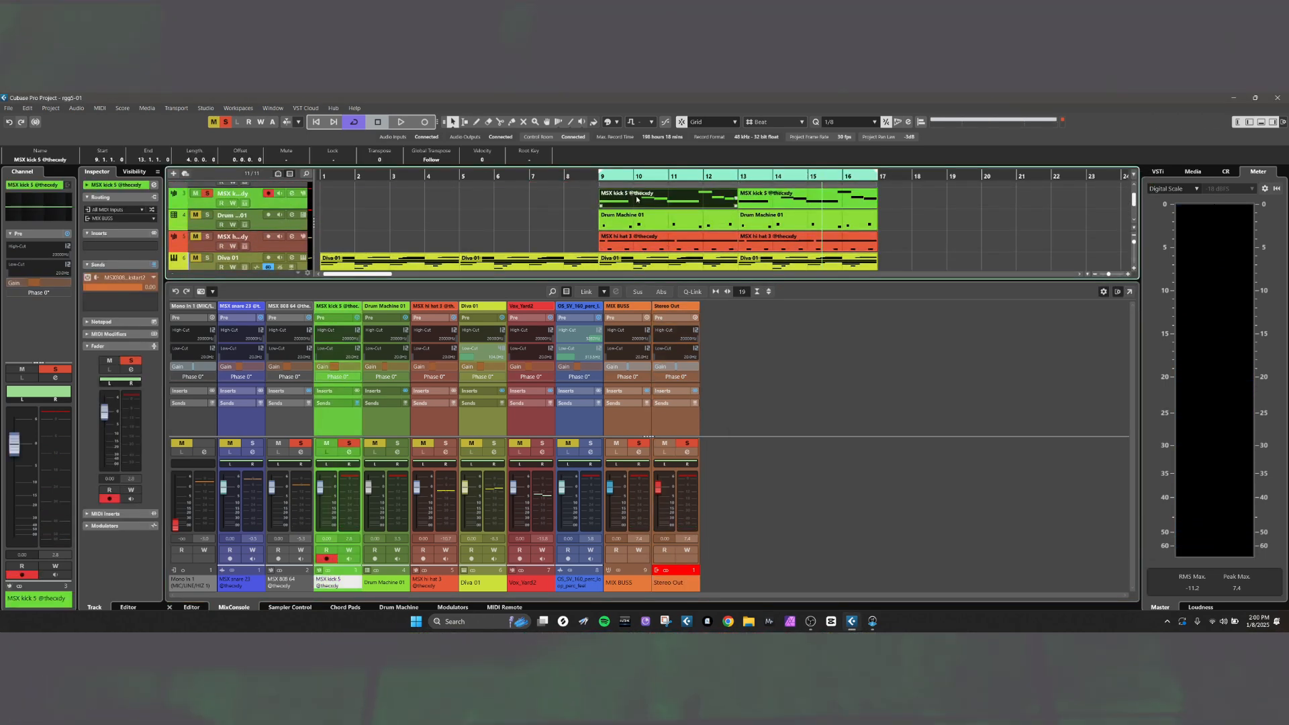
scroll(631, 222, "down", 3)
scroll(644, 227, "up", 2)
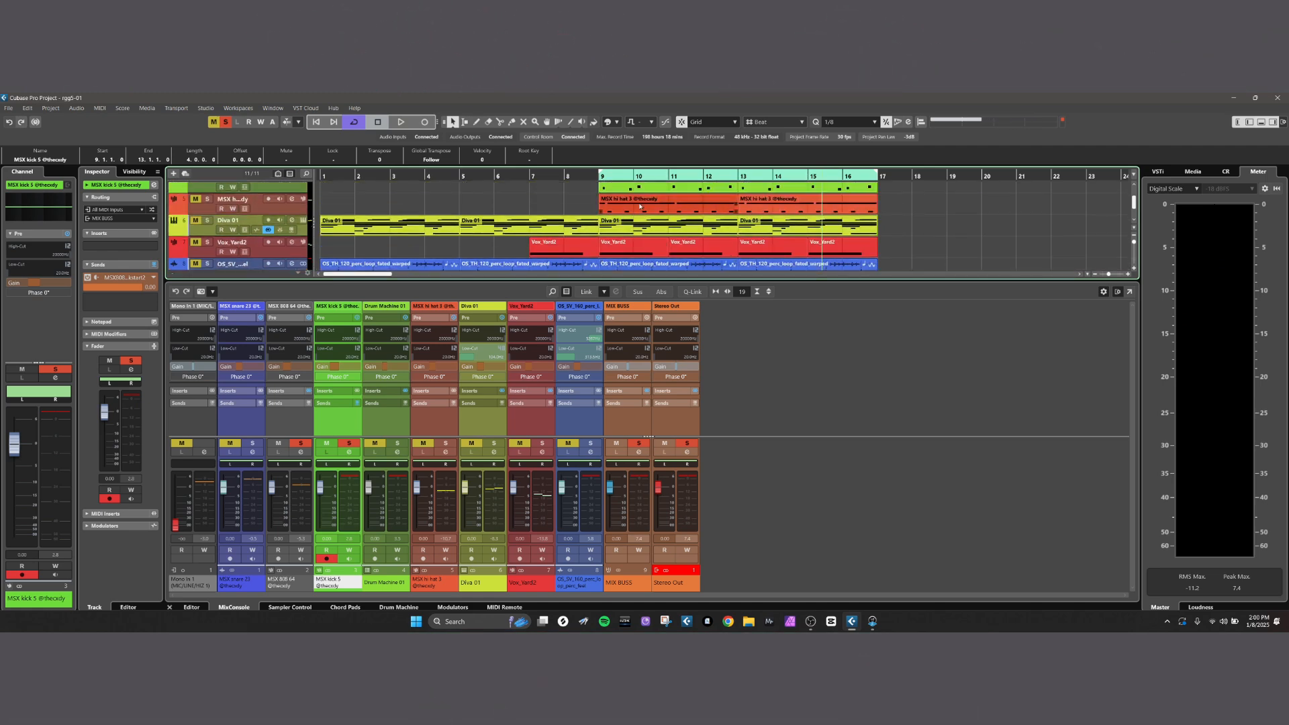
scroll(641, 208, "up", 4)
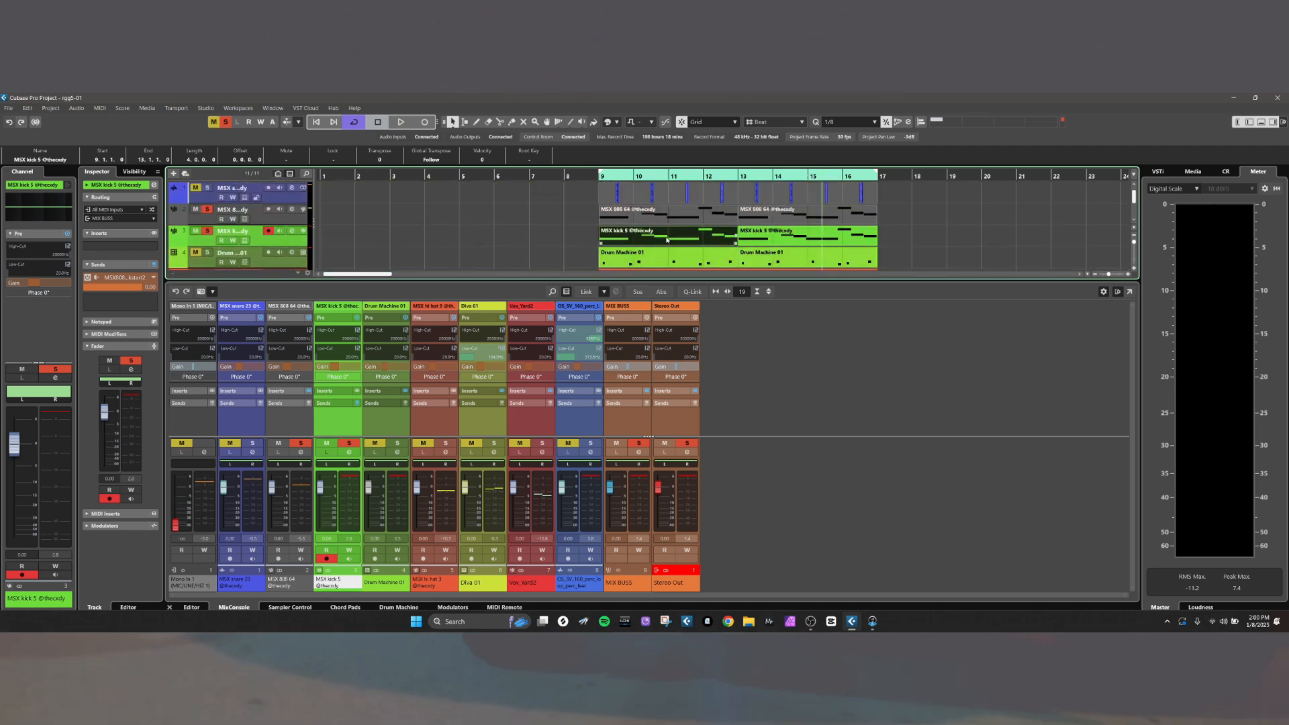
double_click(807, 236)
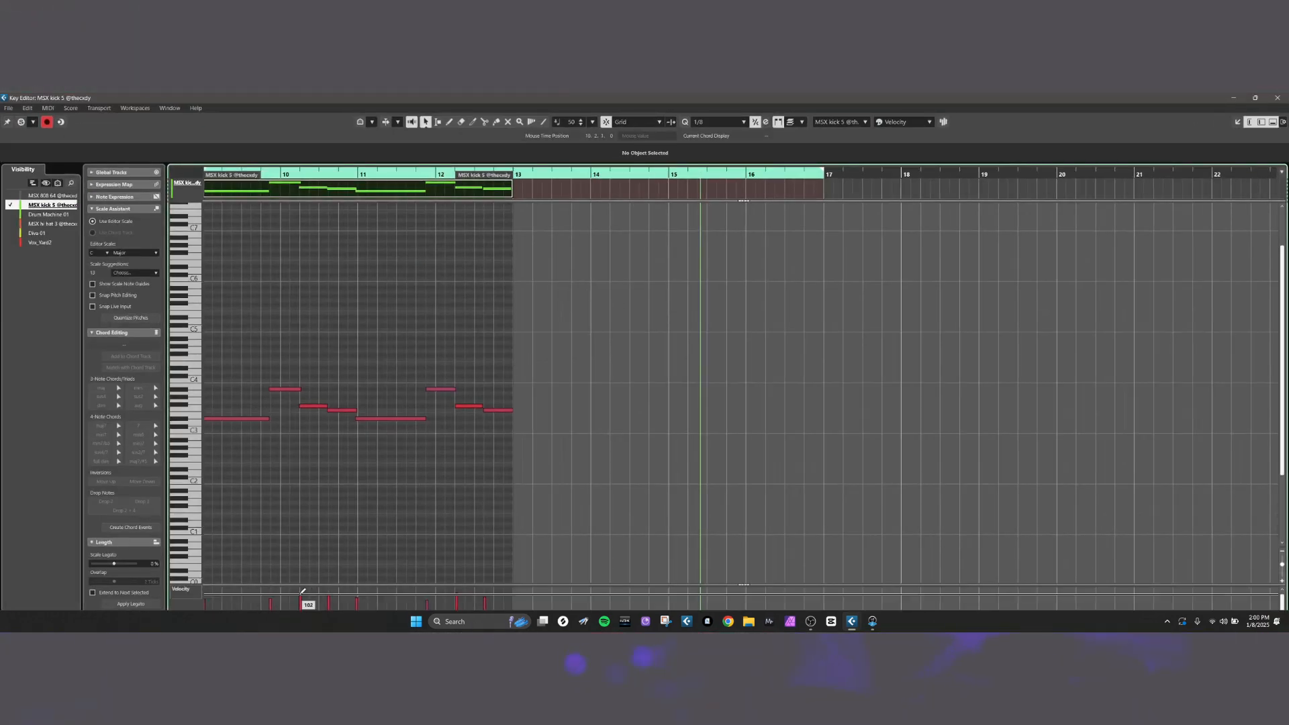
left_click_drag(541, 355, 205, 463)
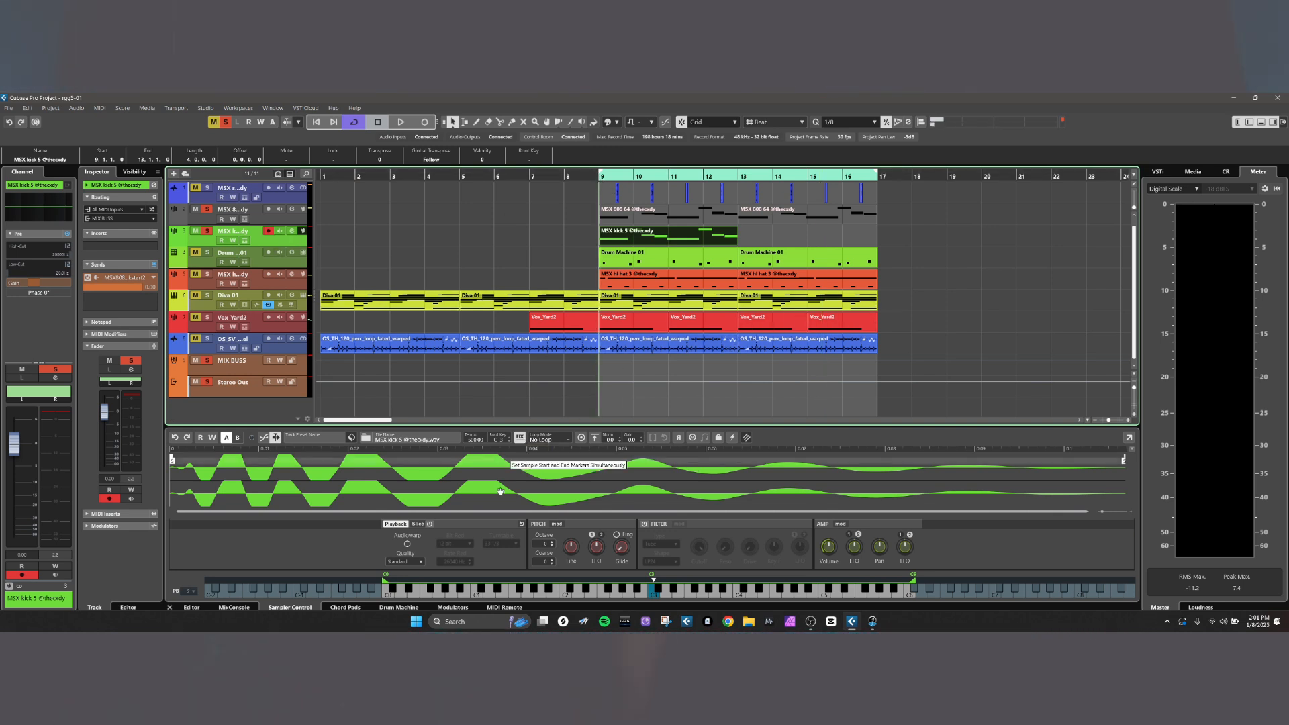
Lower the MSX kick 5 channel's pre-gain in the MixConsole and reopen SuperVision on MIX BUSS during playback.
left_click(234, 607)
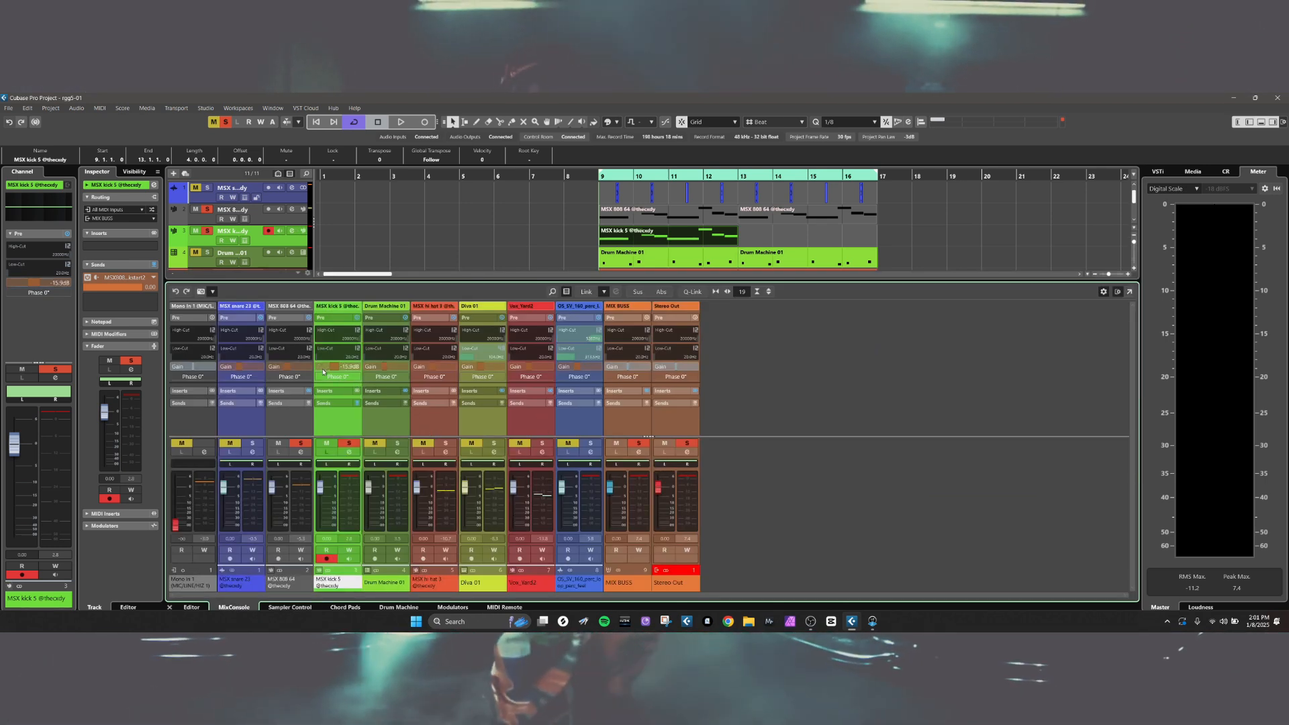
left_click_drag(324, 367, 320, 373)
key("space")
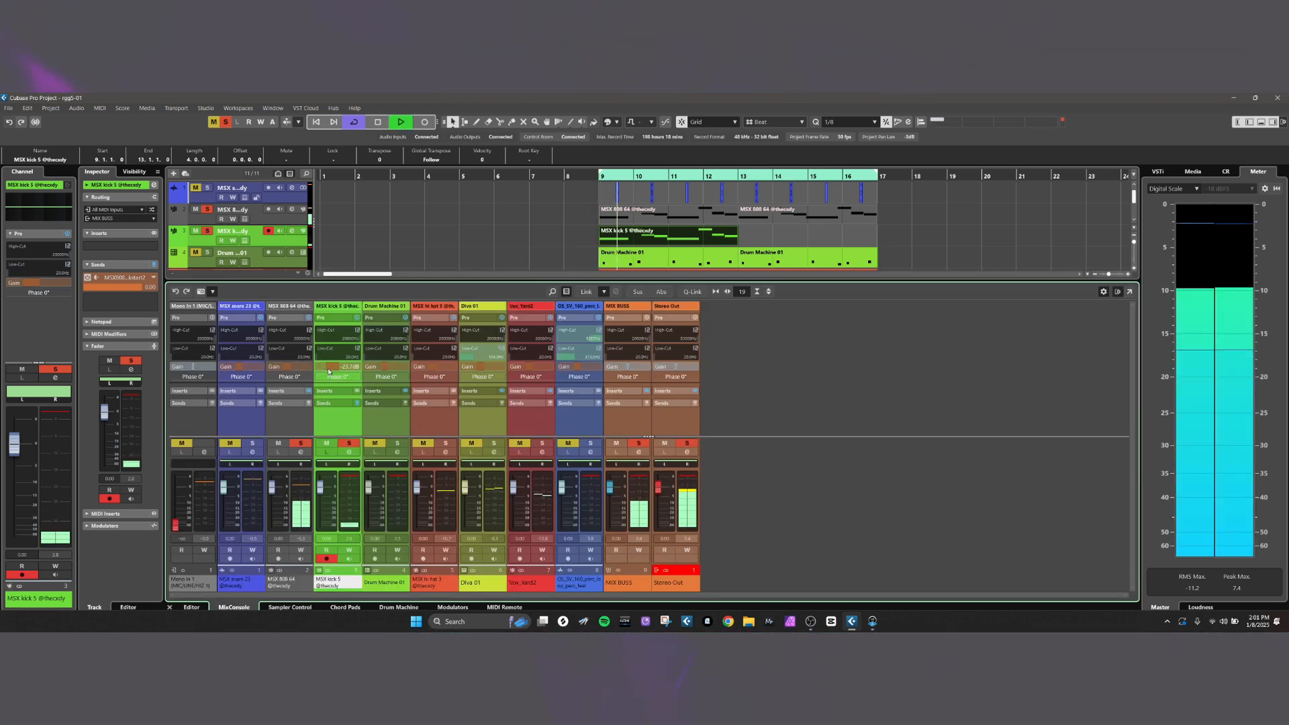
left_click(623, 391)
left_click(630, 350)
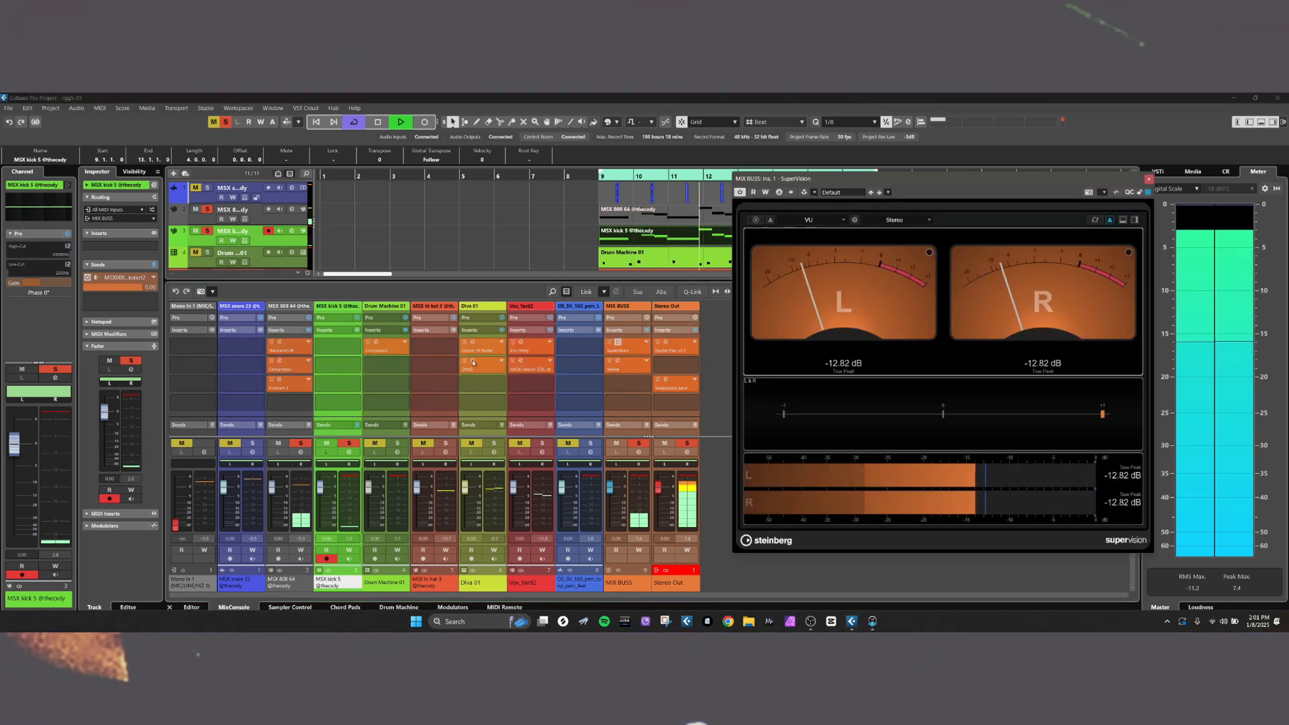
Adjust the MSX 808 64 pre-gain against the SuperVision VU meters, stop playback and close SuperVision.
left_click(333, 318)
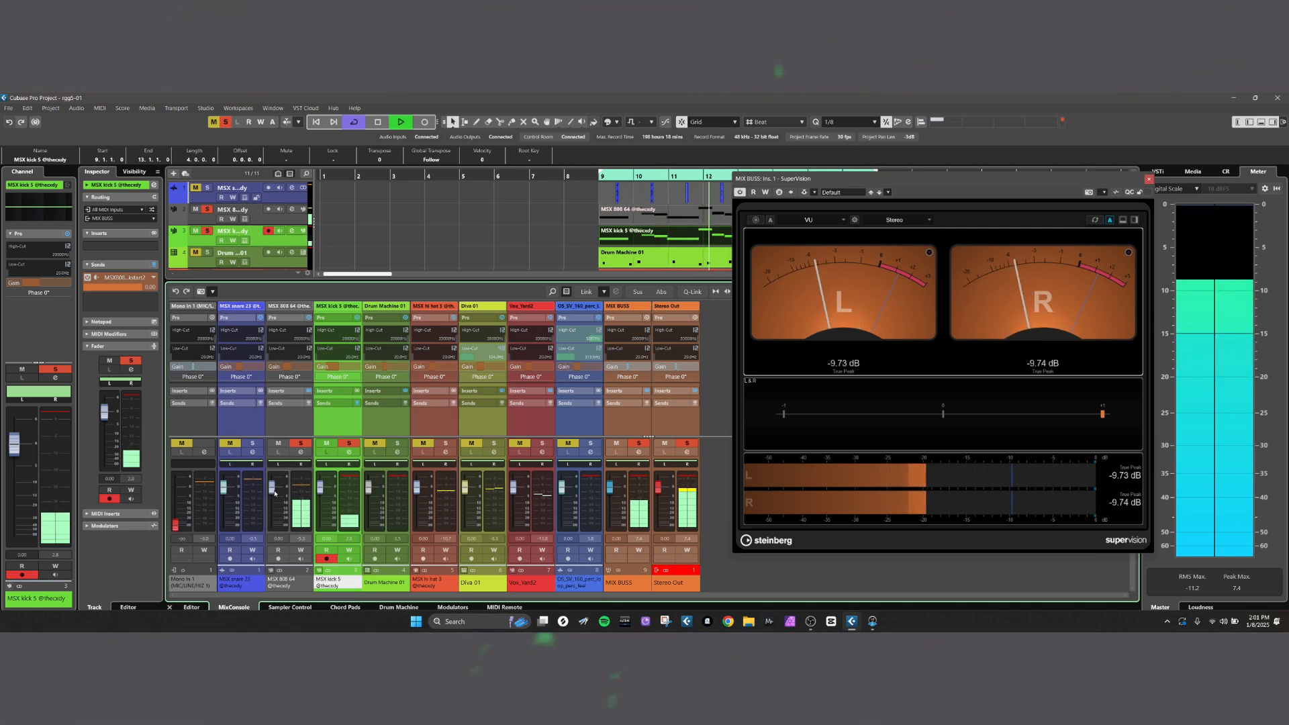
left_click_drag(285, 370, 274, 374)
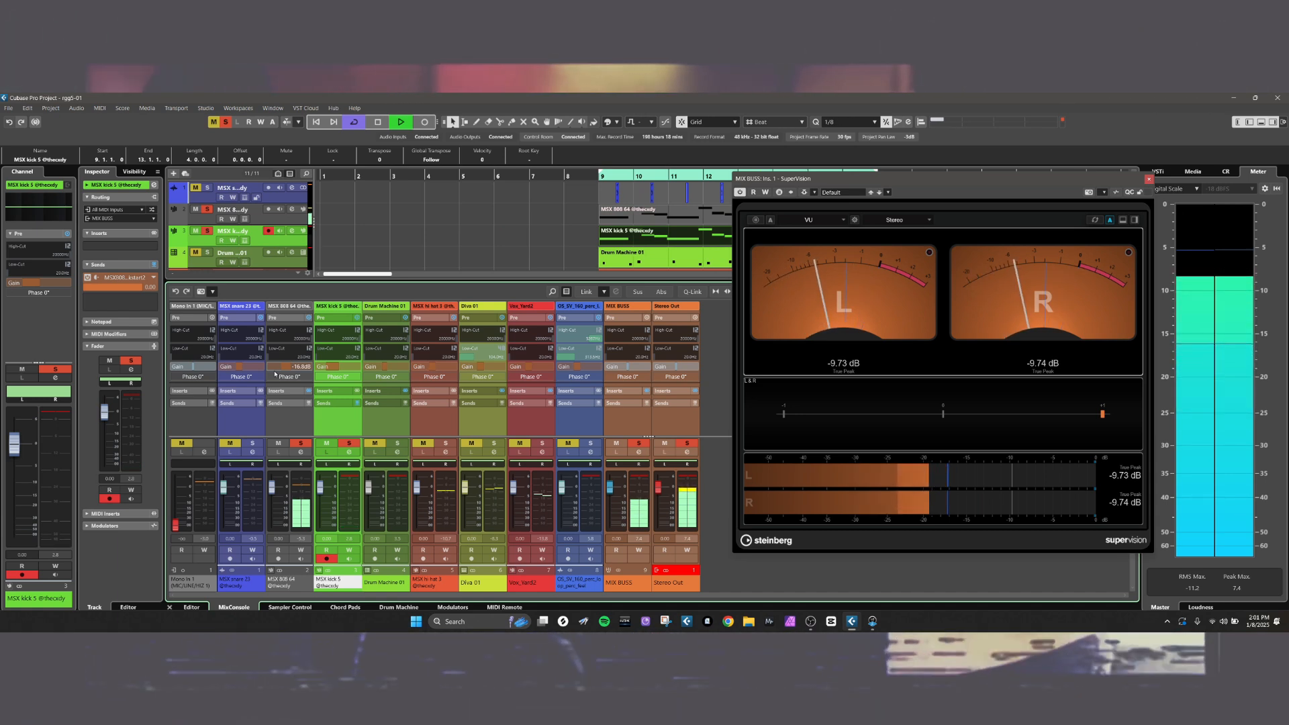
left_click_drag(275, 374, 277, 375)
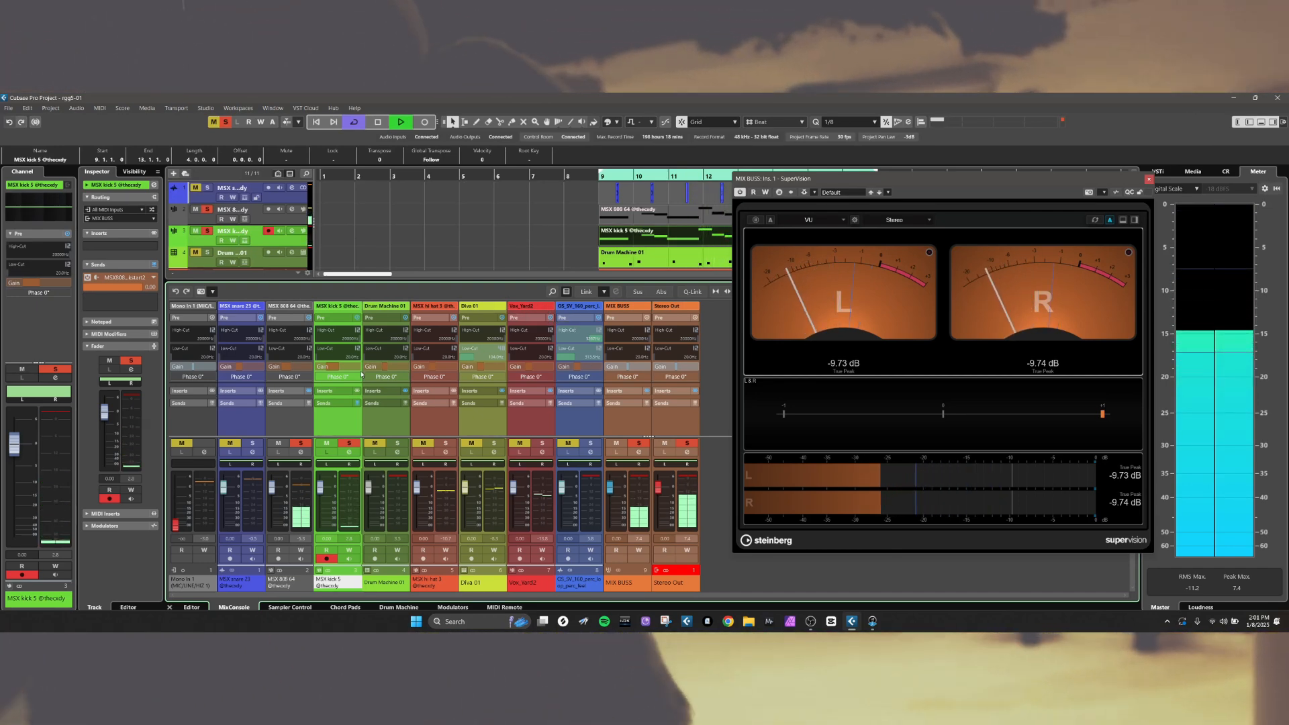
mouse_move(290, 370)
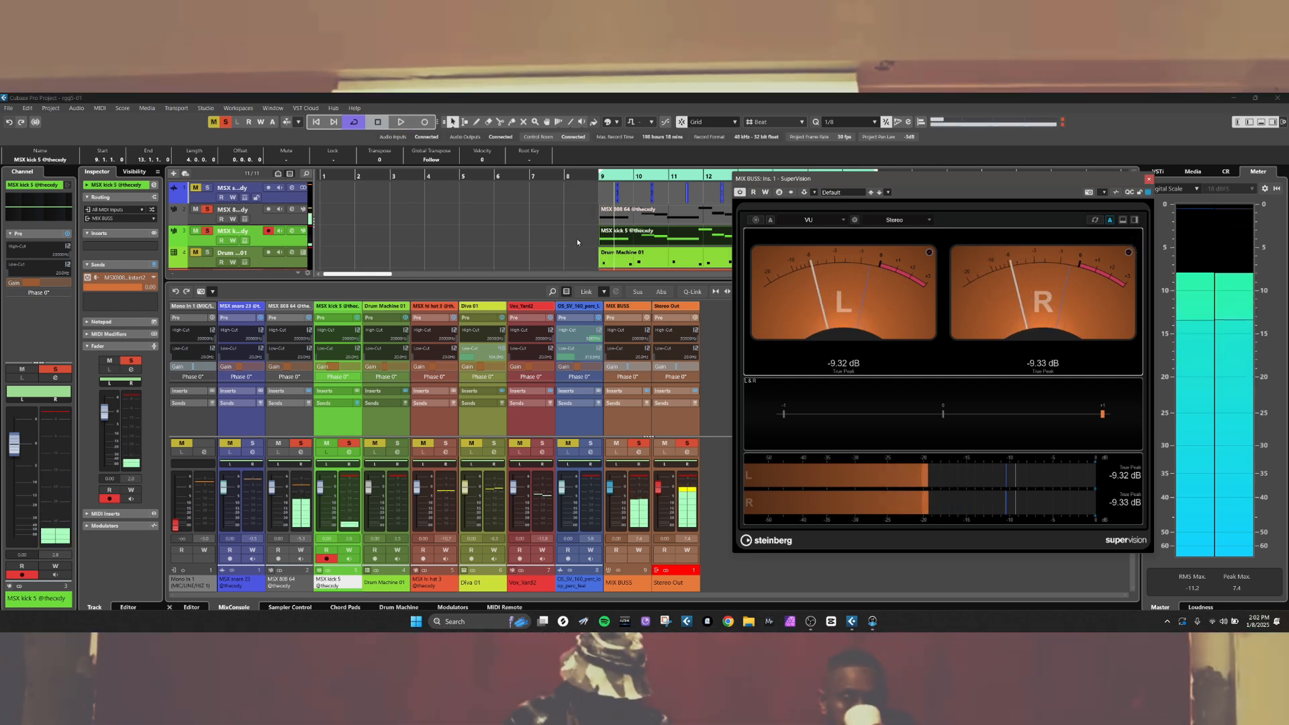
left_click(577, 239)
key("space")
left_click(1149, 180)
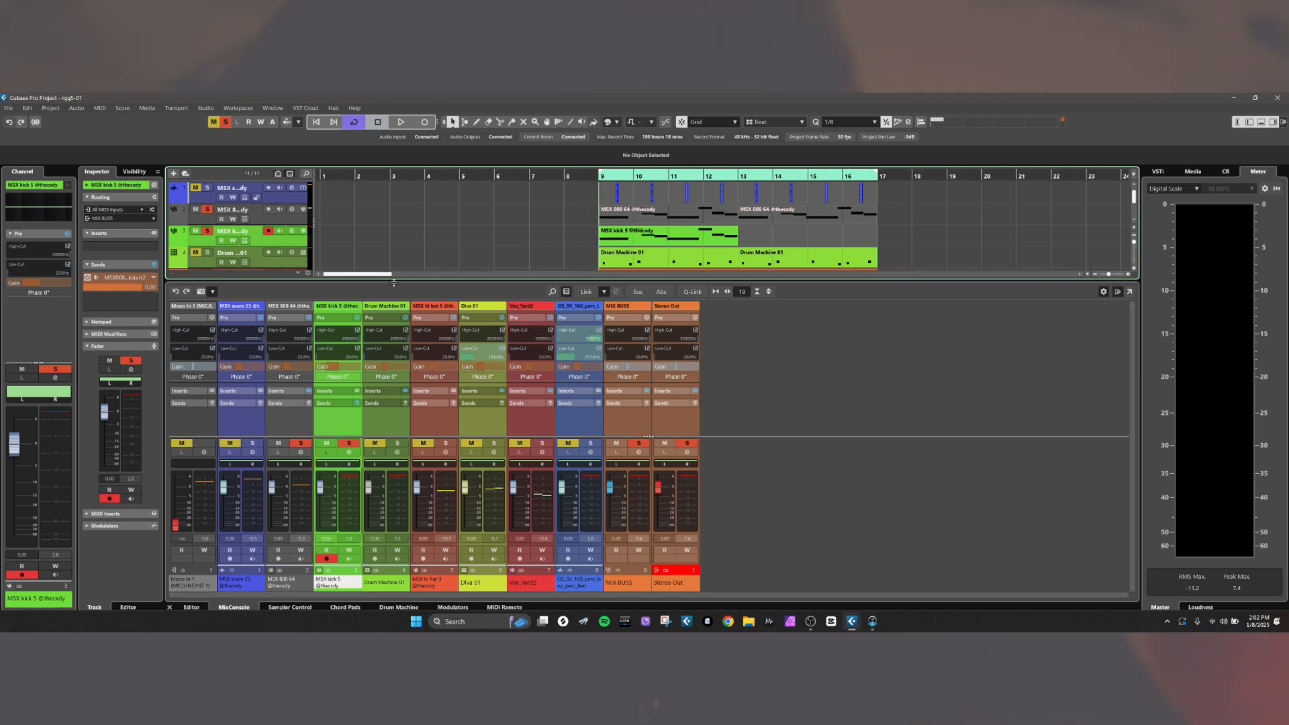
Play the beat, bring in the muted snare and Drum Machine 01 channels, and set Drum Machine 01's pre-gain to about -25 dB.
key("space")
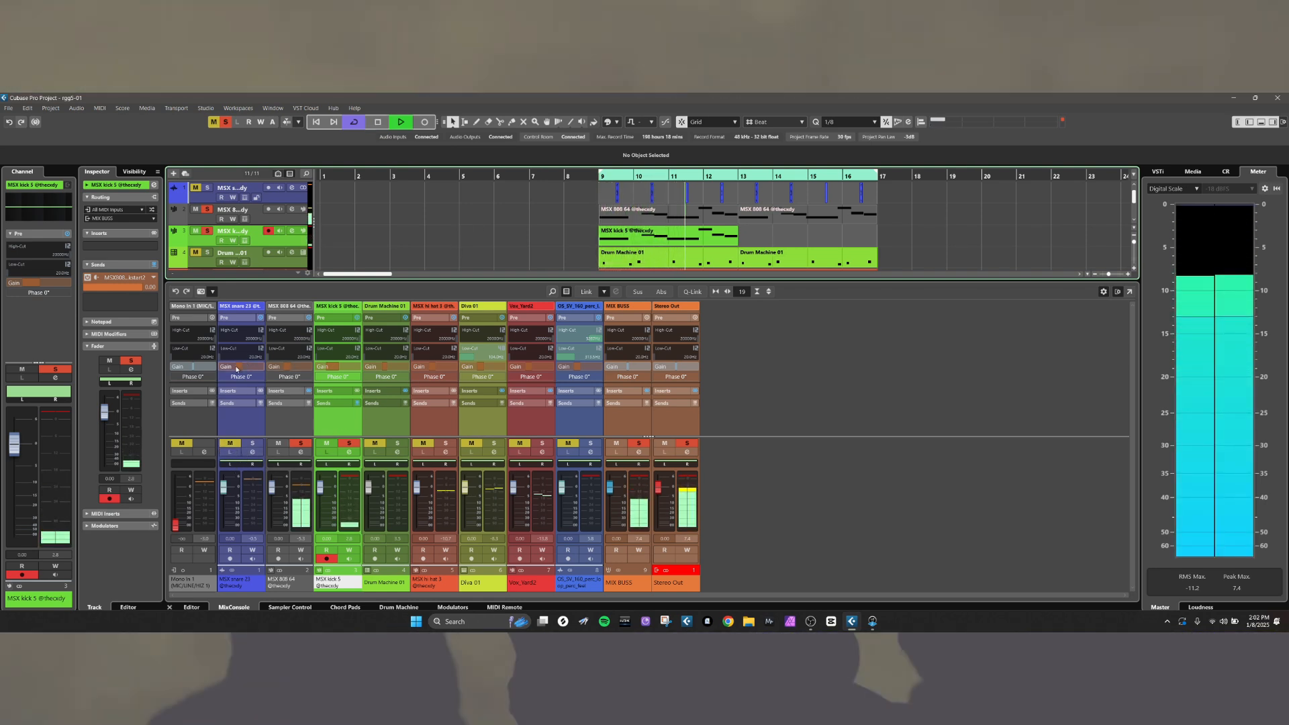
left_click(230, 443)
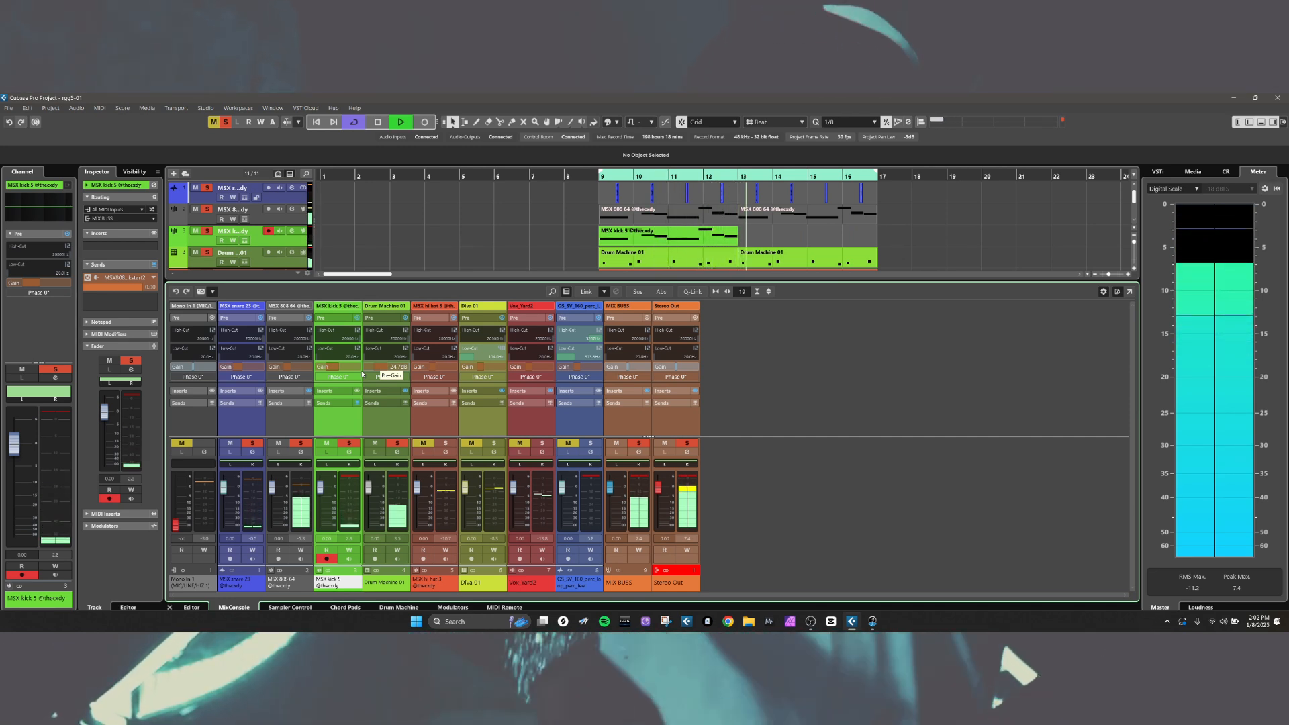
left_click_drag(361, 372, 360, 372)
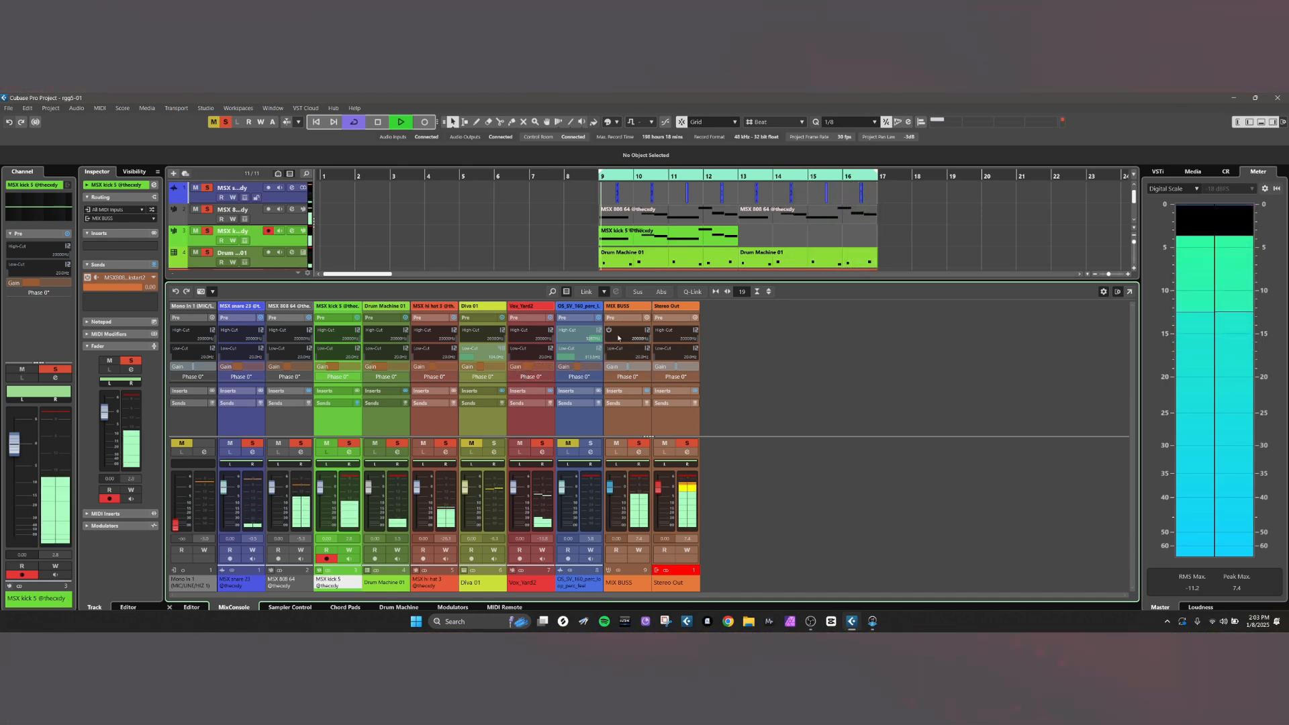
Reopen SuperVision beside the mixer, bring in the percussion loop channel and lower its pre-gain to about -22 dB.
left_click(619, 395)
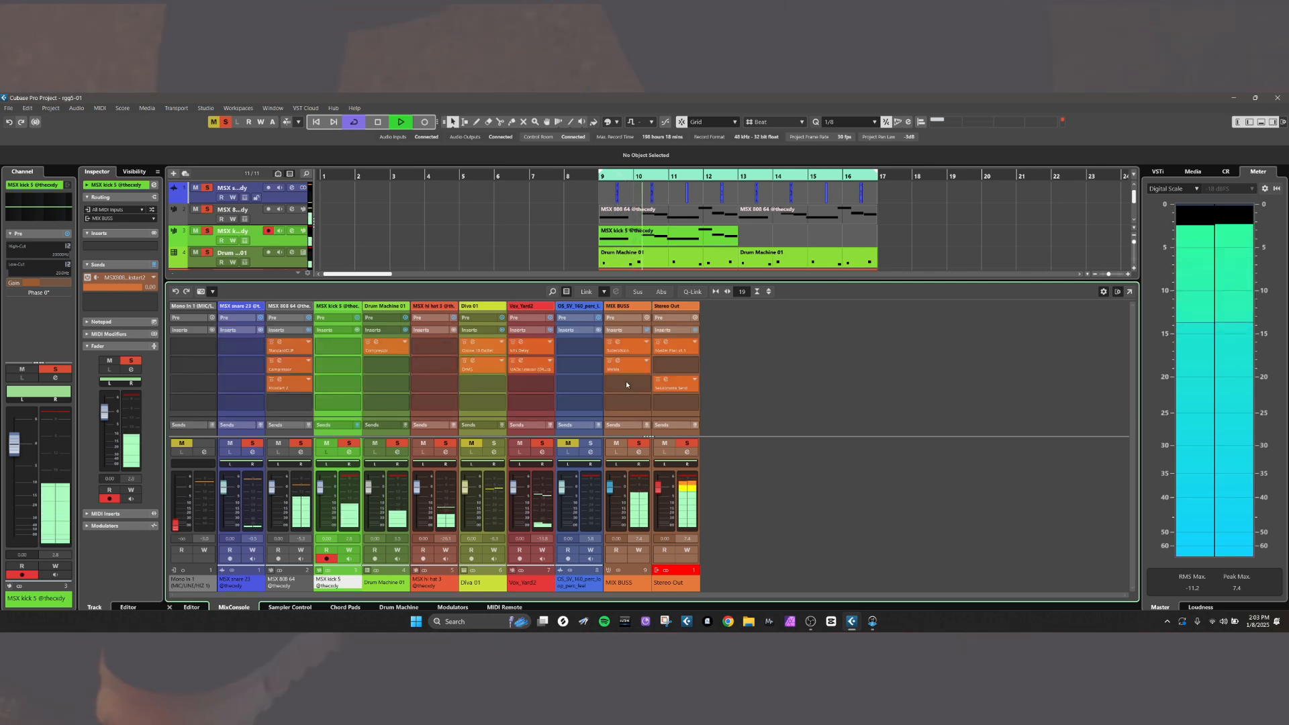
left_click(619, 350)
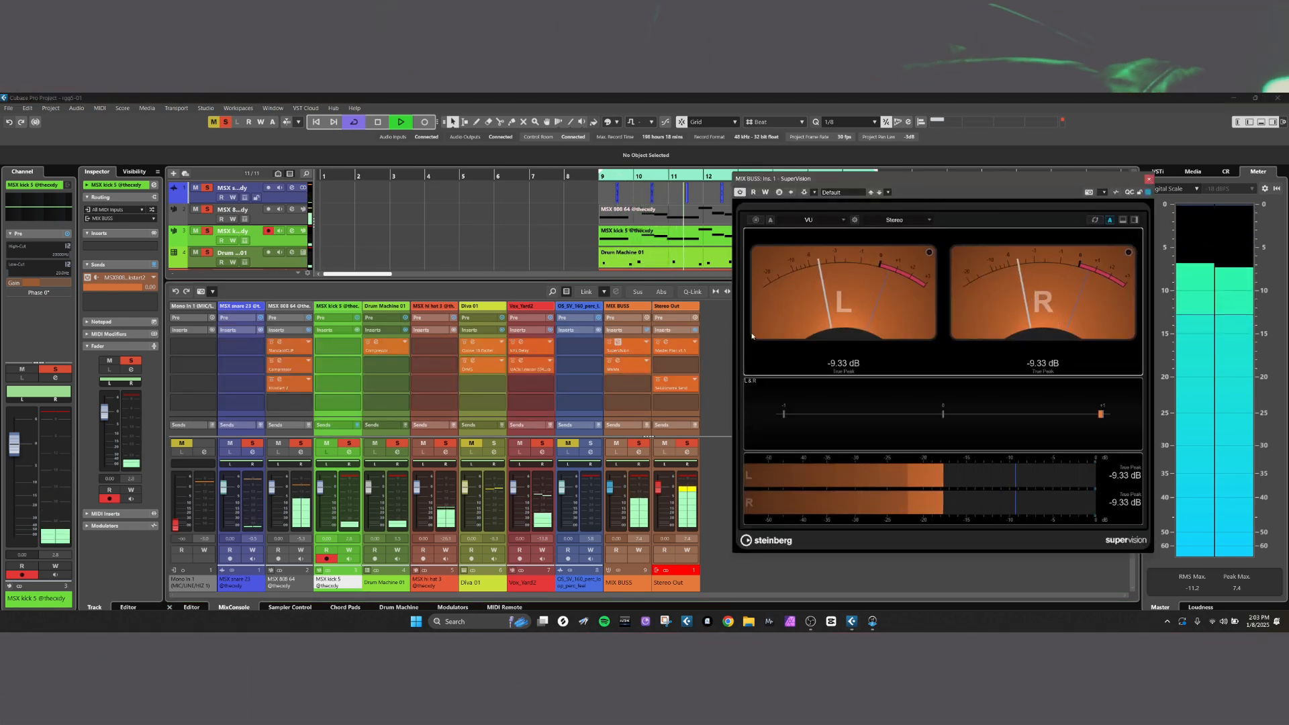
left_click_drag(935, 181, 1022, 163)
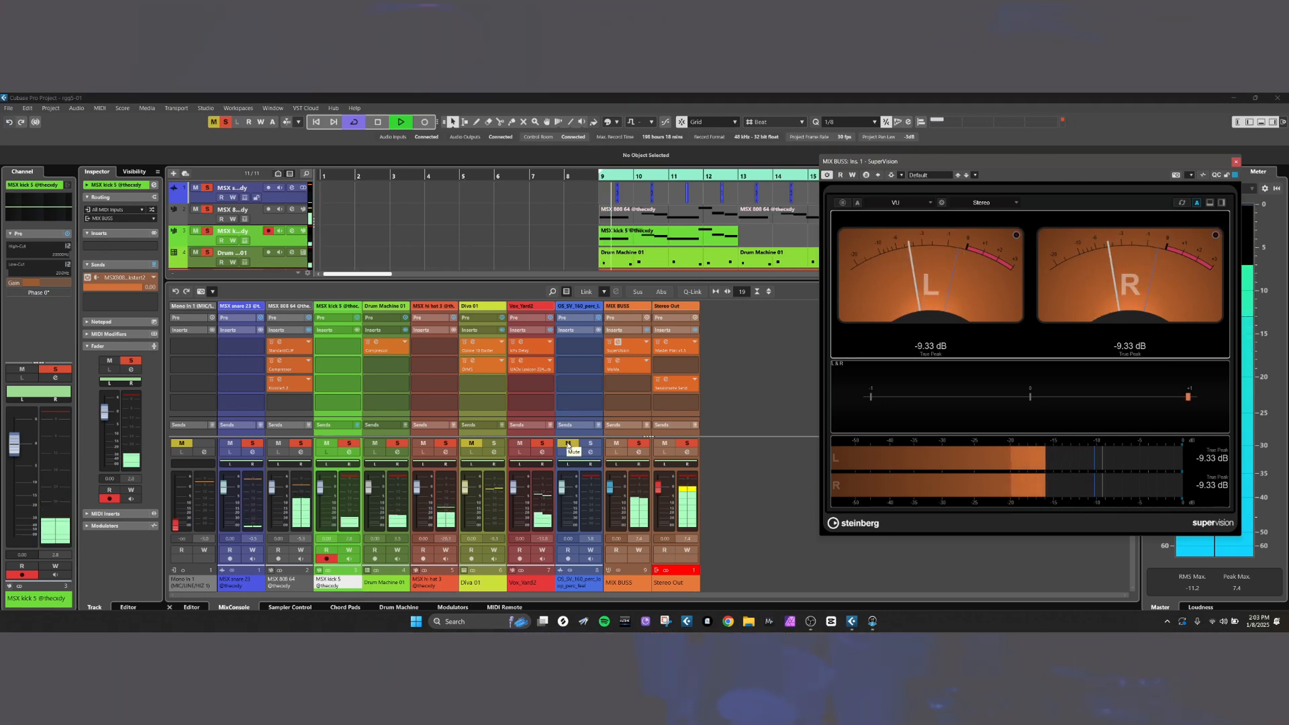
left_click(569, 318)
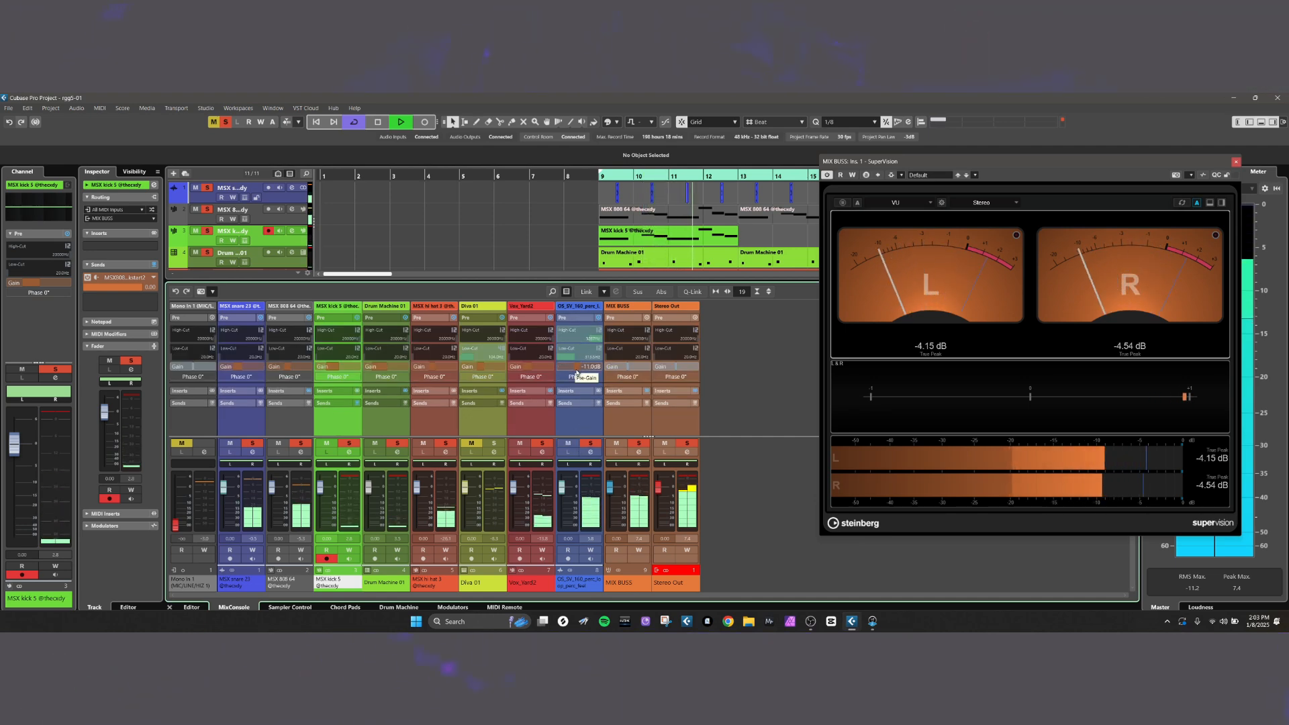
scroll(566, 374, "down", 10)
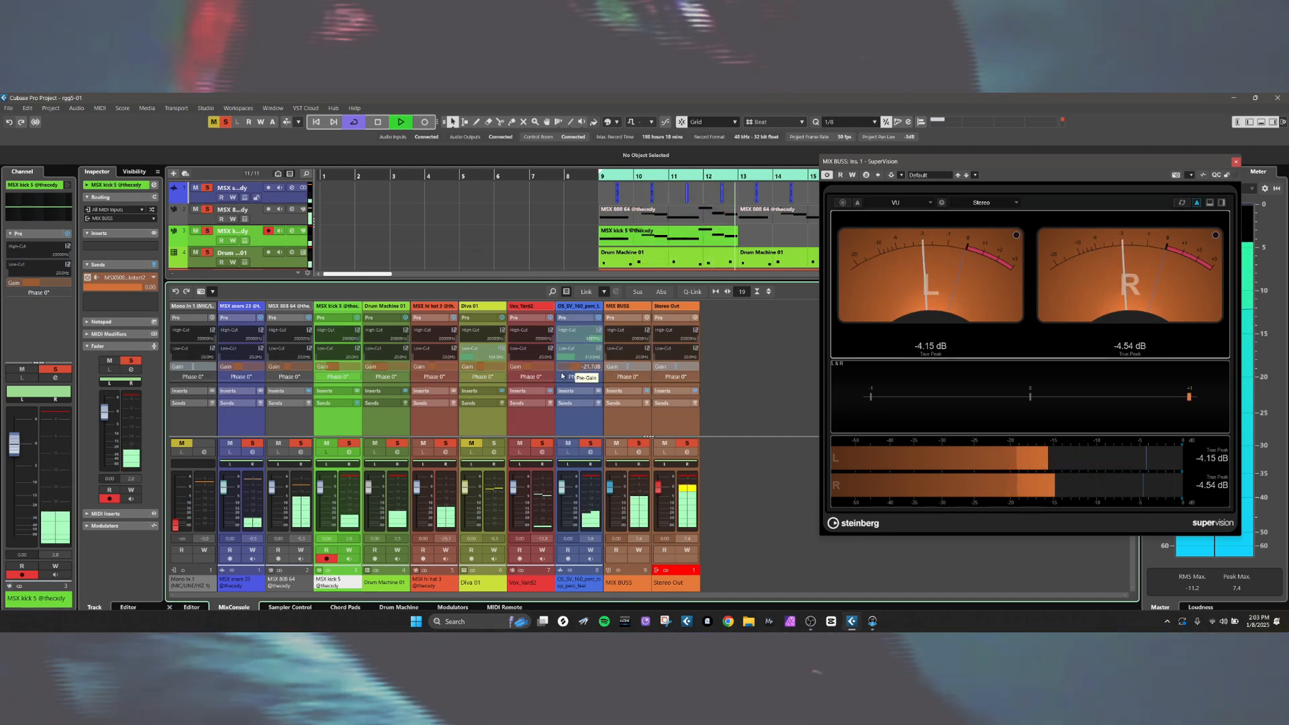
scroll(563, 376, "down", 1)
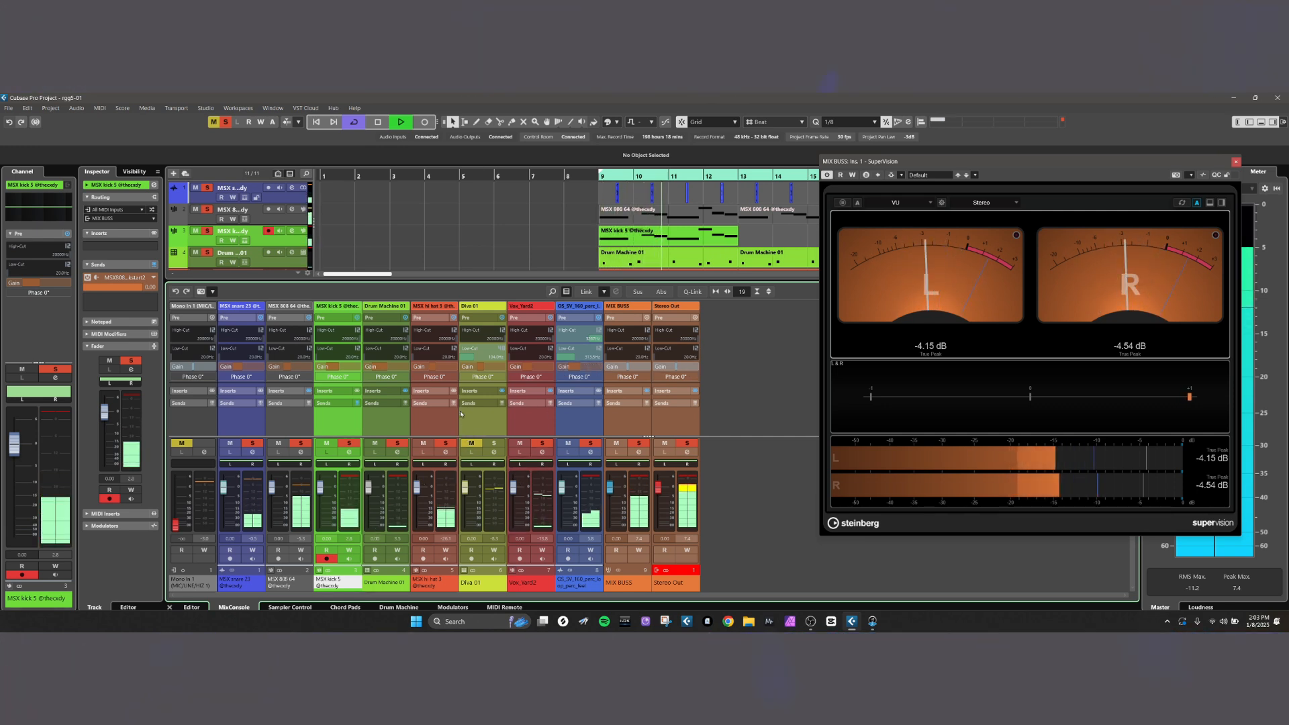
Bring the Diva 01 channel into the mix, lower its pre-gain against the VU meters, and close SuperVision.
left_click(481, 576)
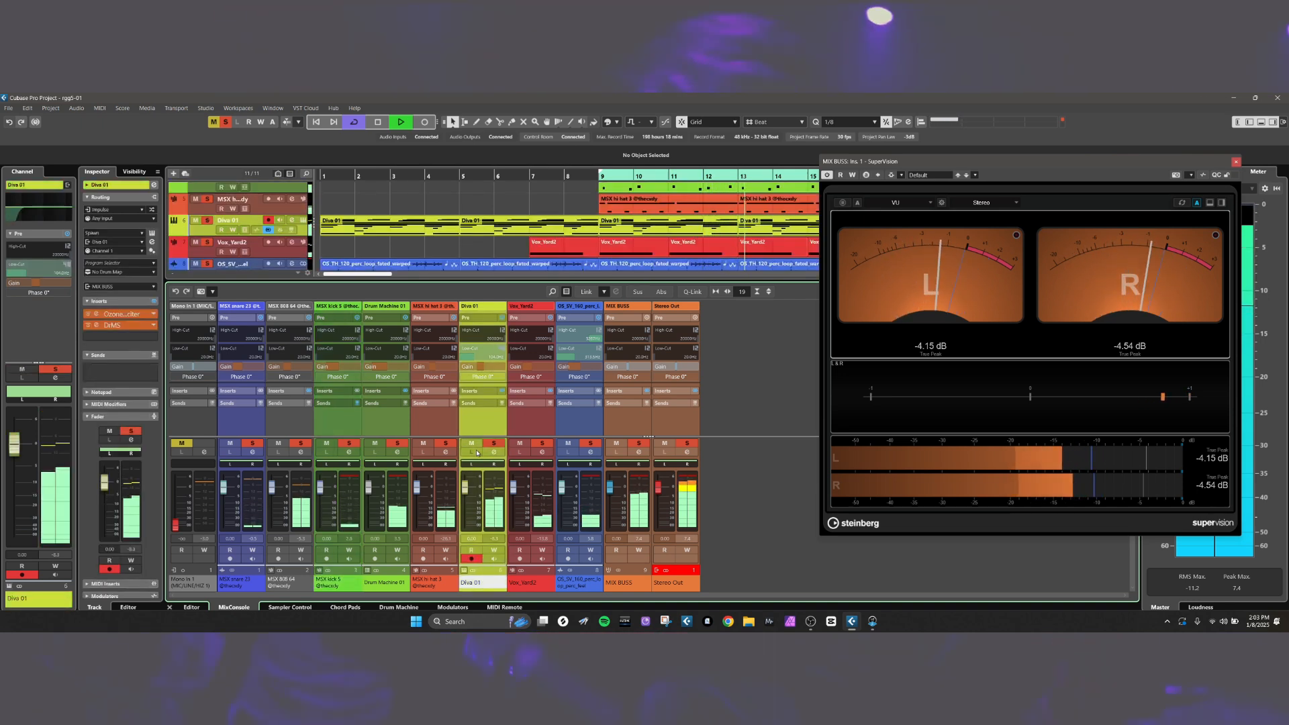
left_click_drag(473, 368, 463, 371)
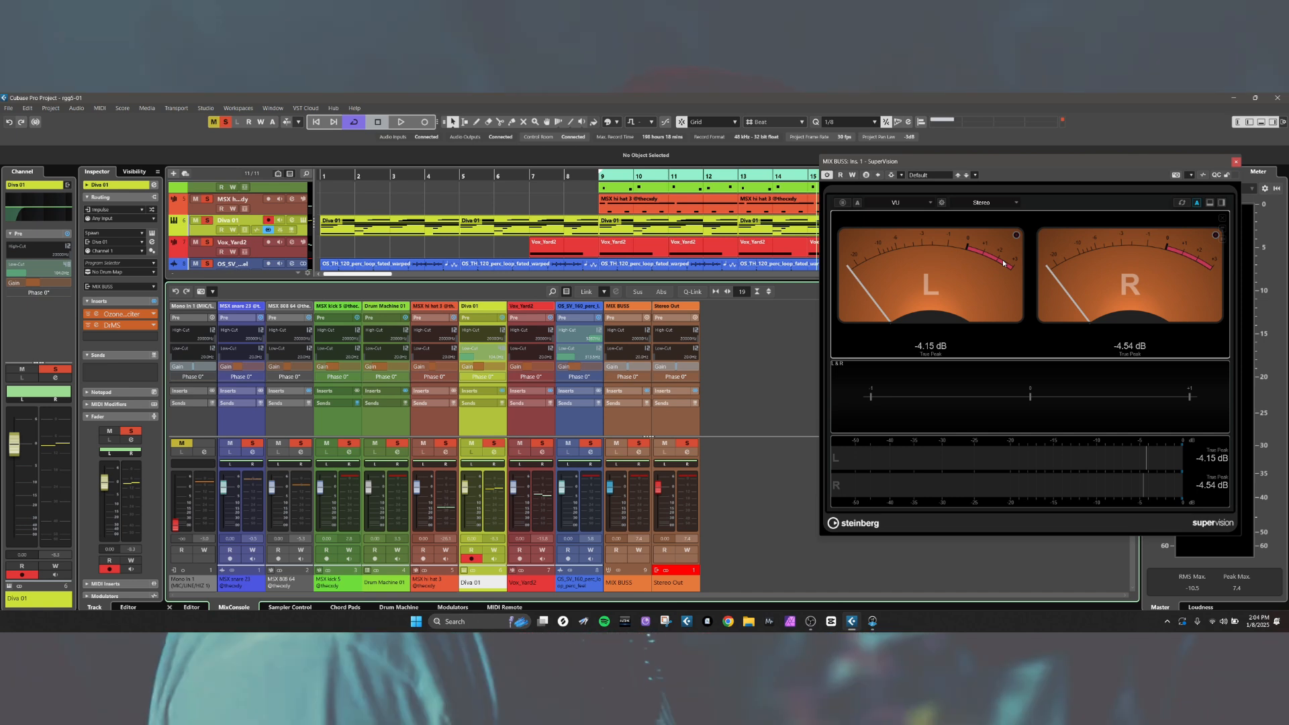
left_click(1235, 163)
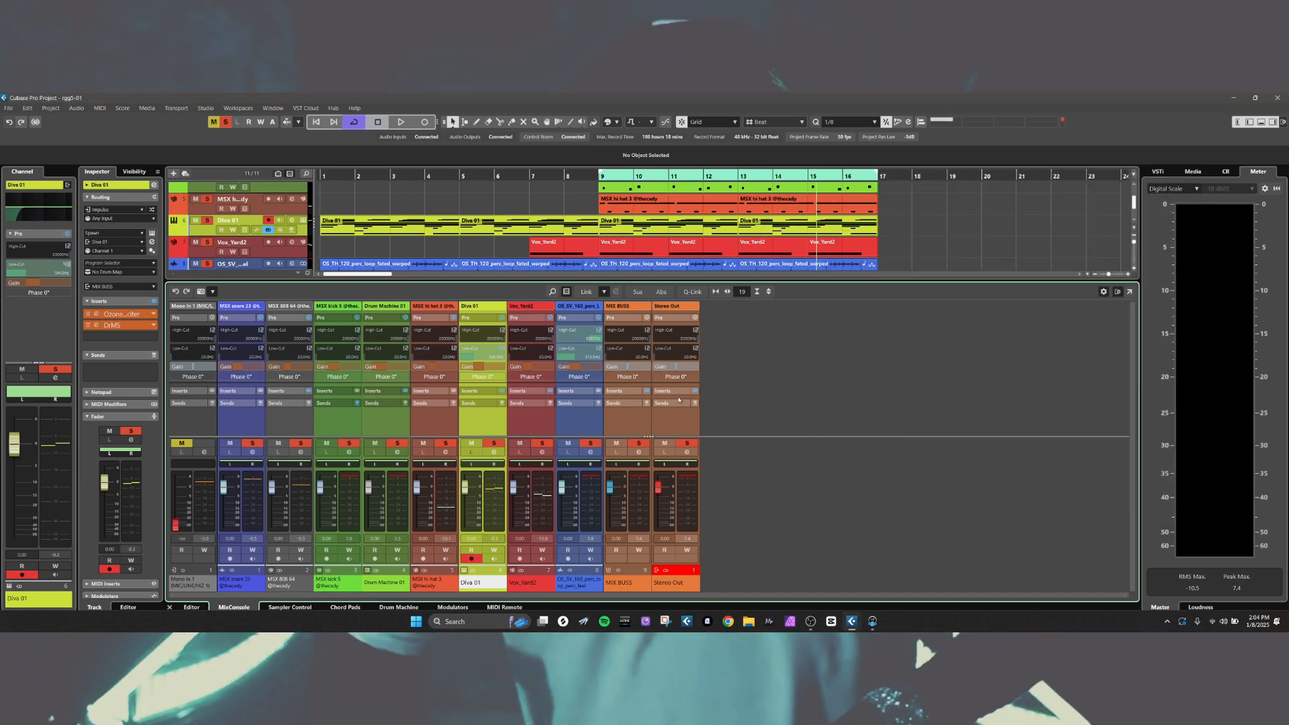
Play the beat with Master Plan bypassed on Stereo Out for comparison, then reactivate the plug-in.
left_click(670, 391)
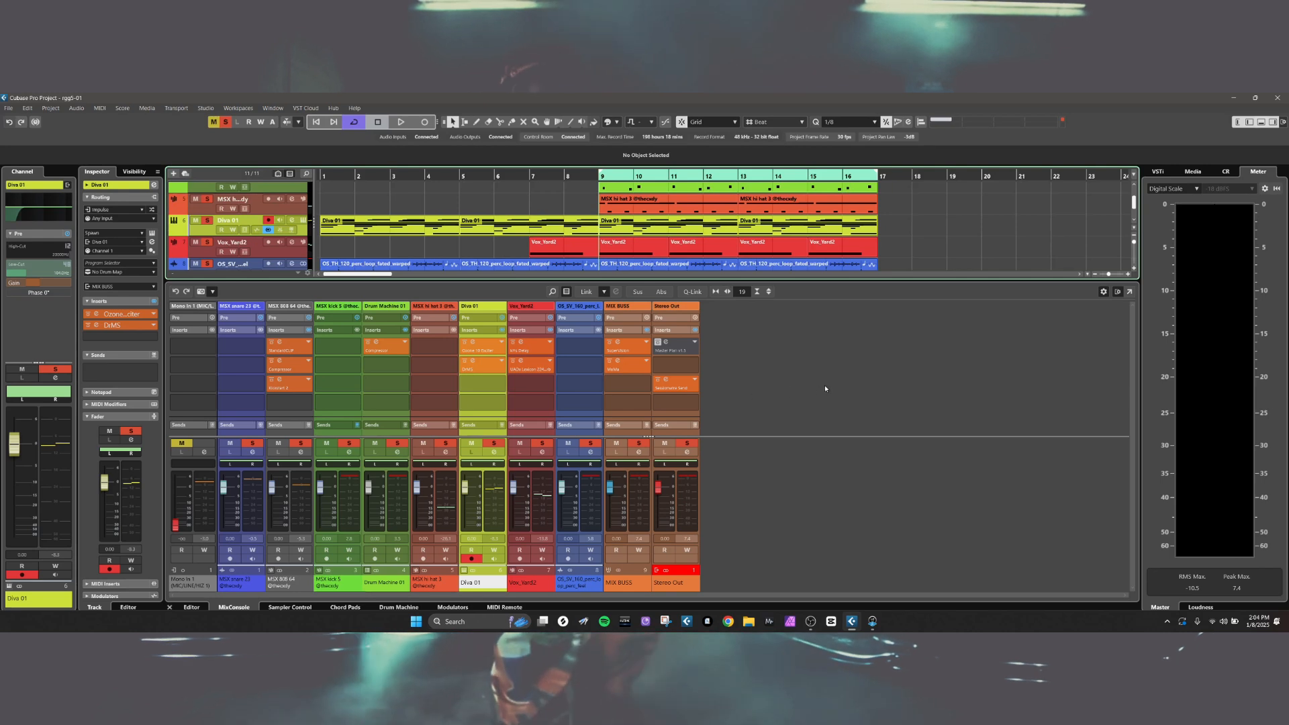
key("space")
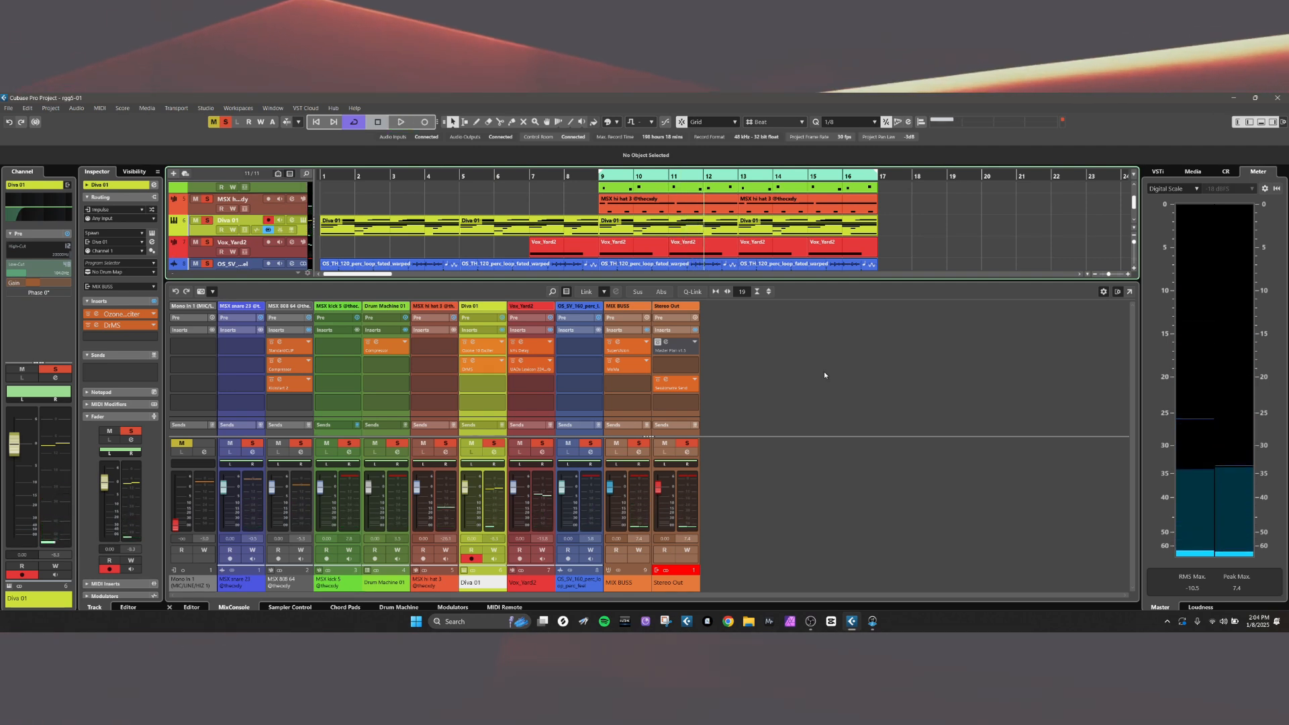
left_click(658, 342)
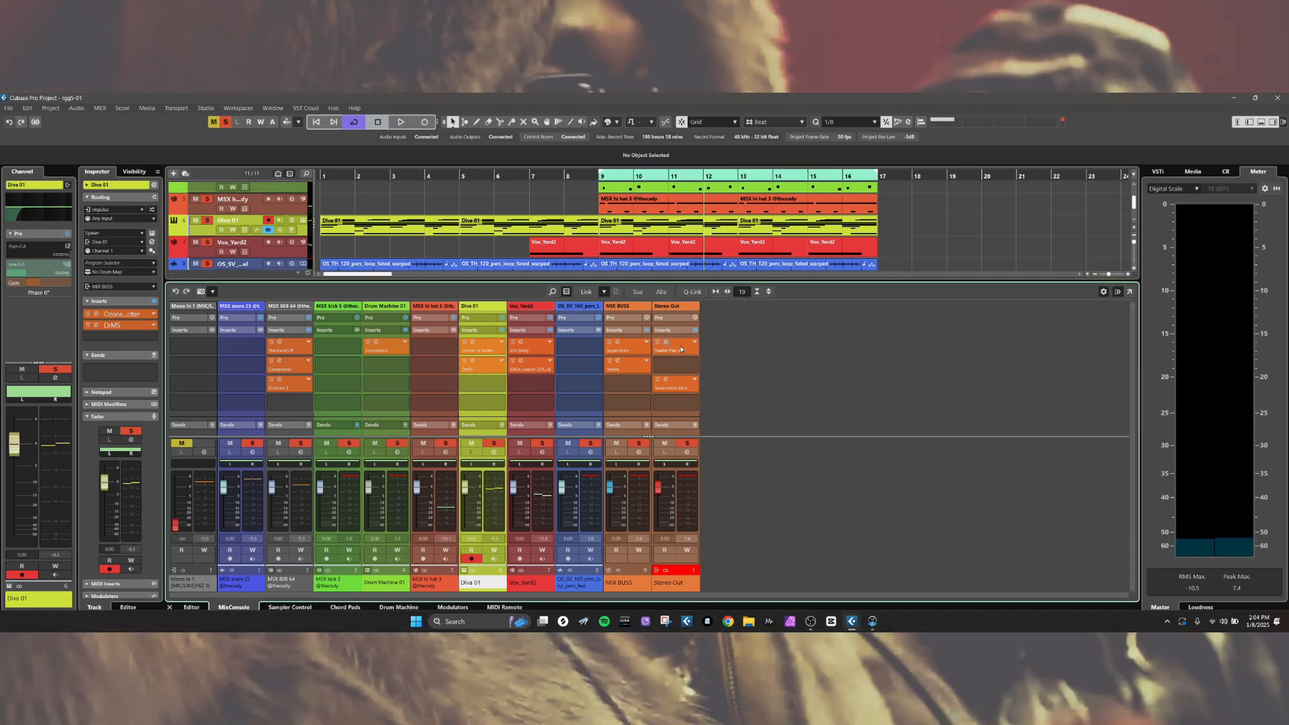
Check Master Plan's settings and loudness meters during playback, close the plug-in, and replay the full mix.
left_click(681, 349)
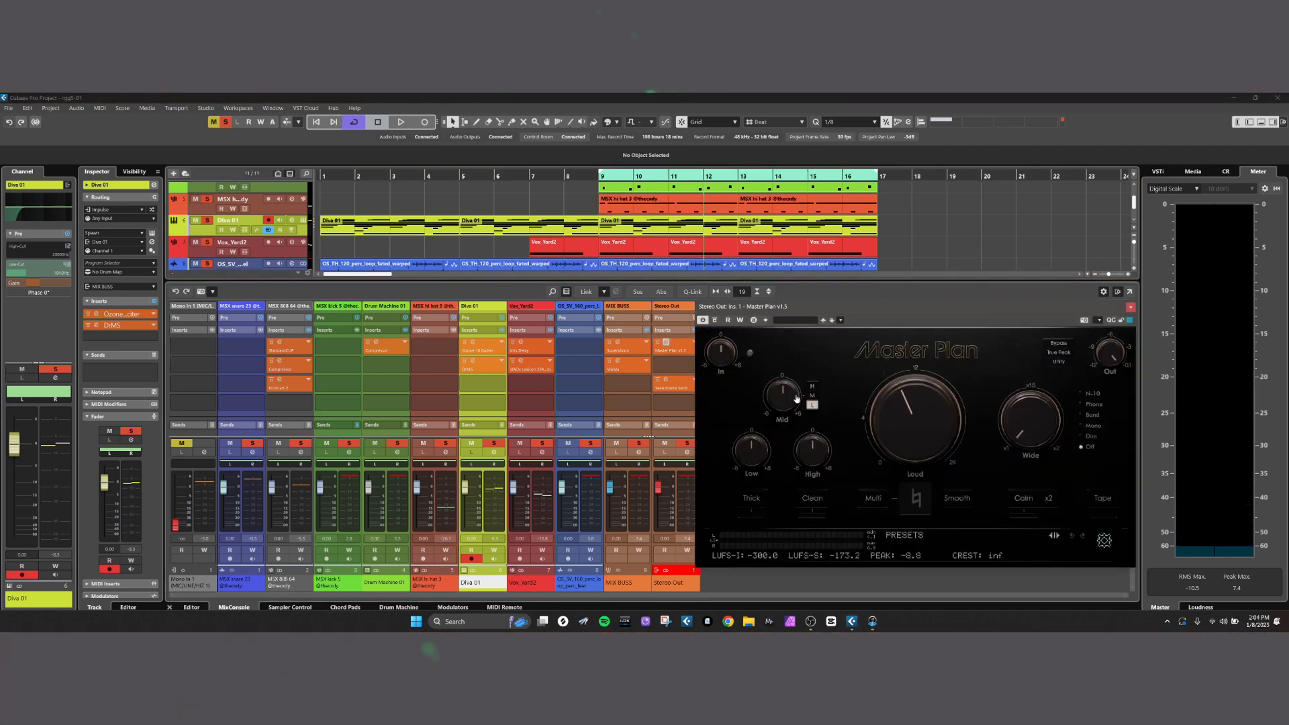
key("space")
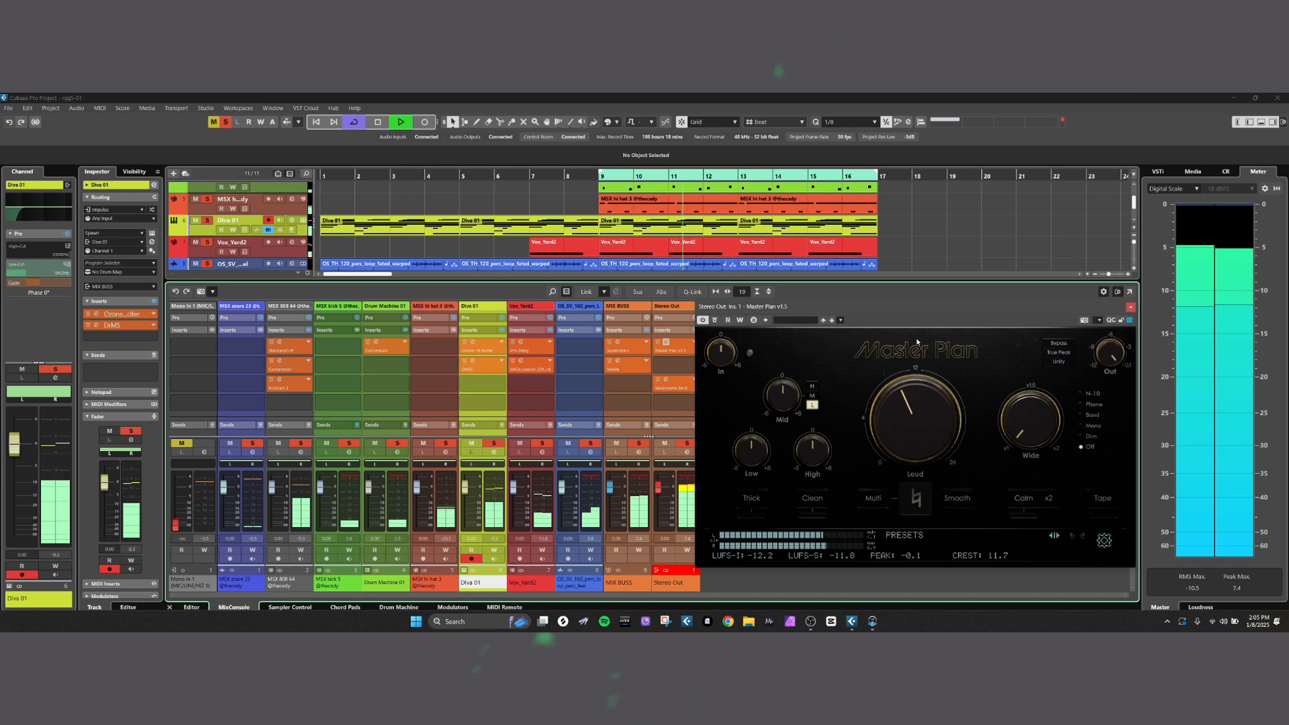
left_click(1131, 307)
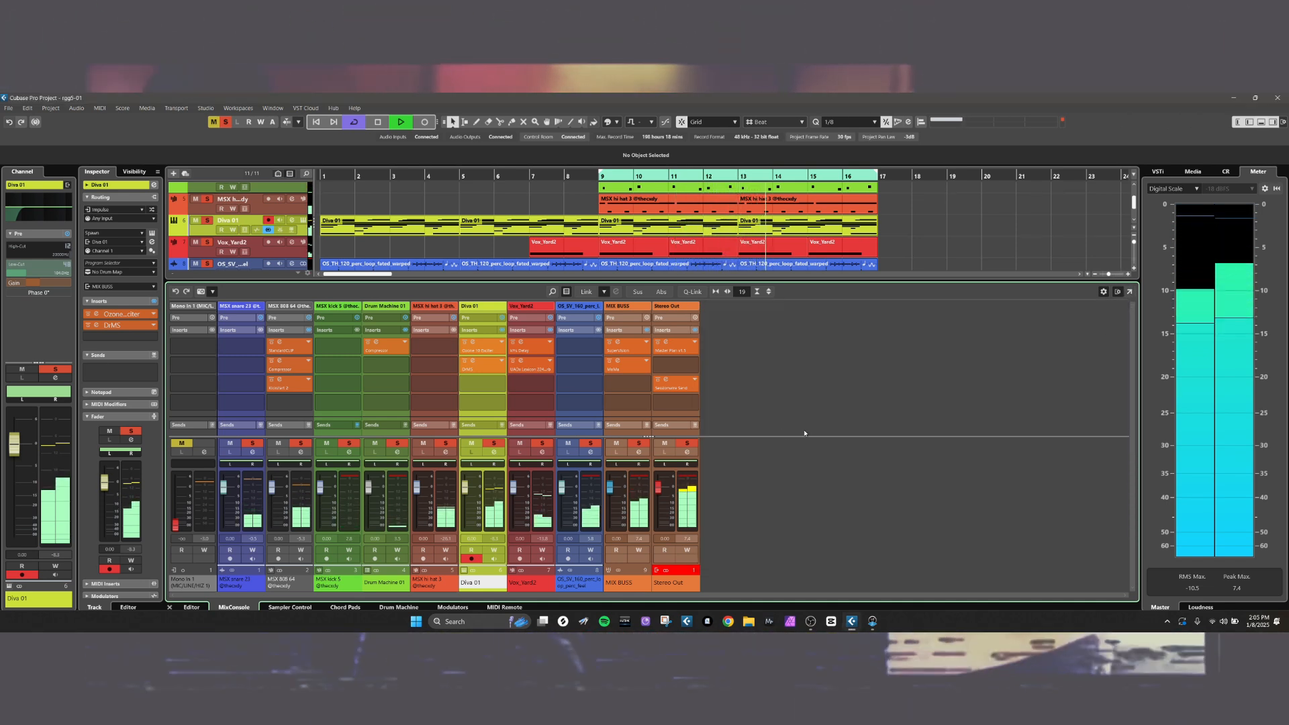
key("space")
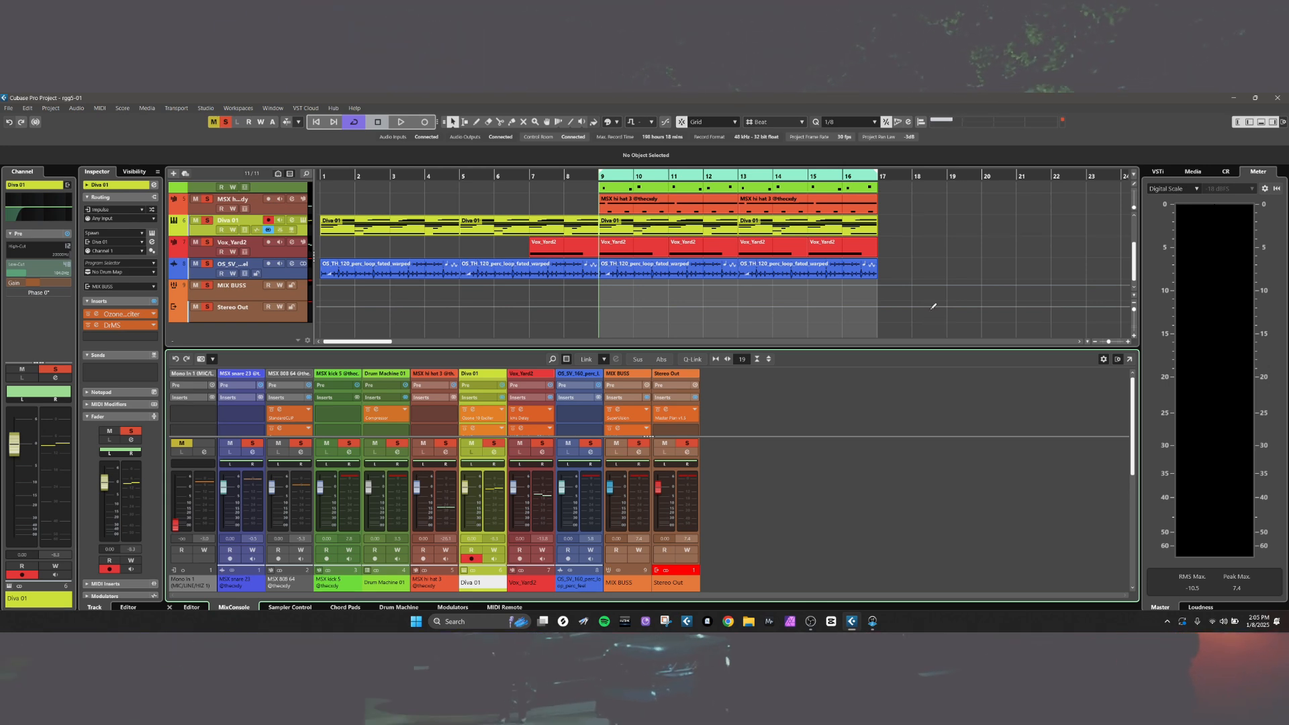
key("space")
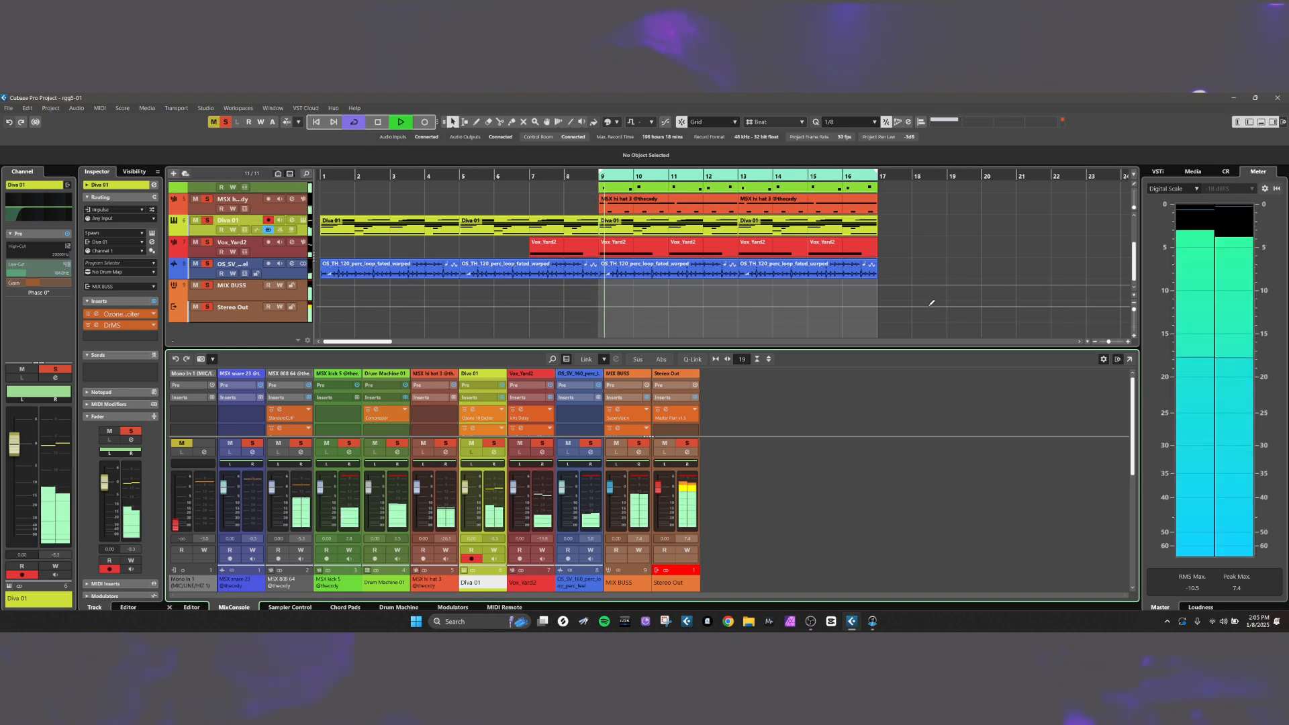